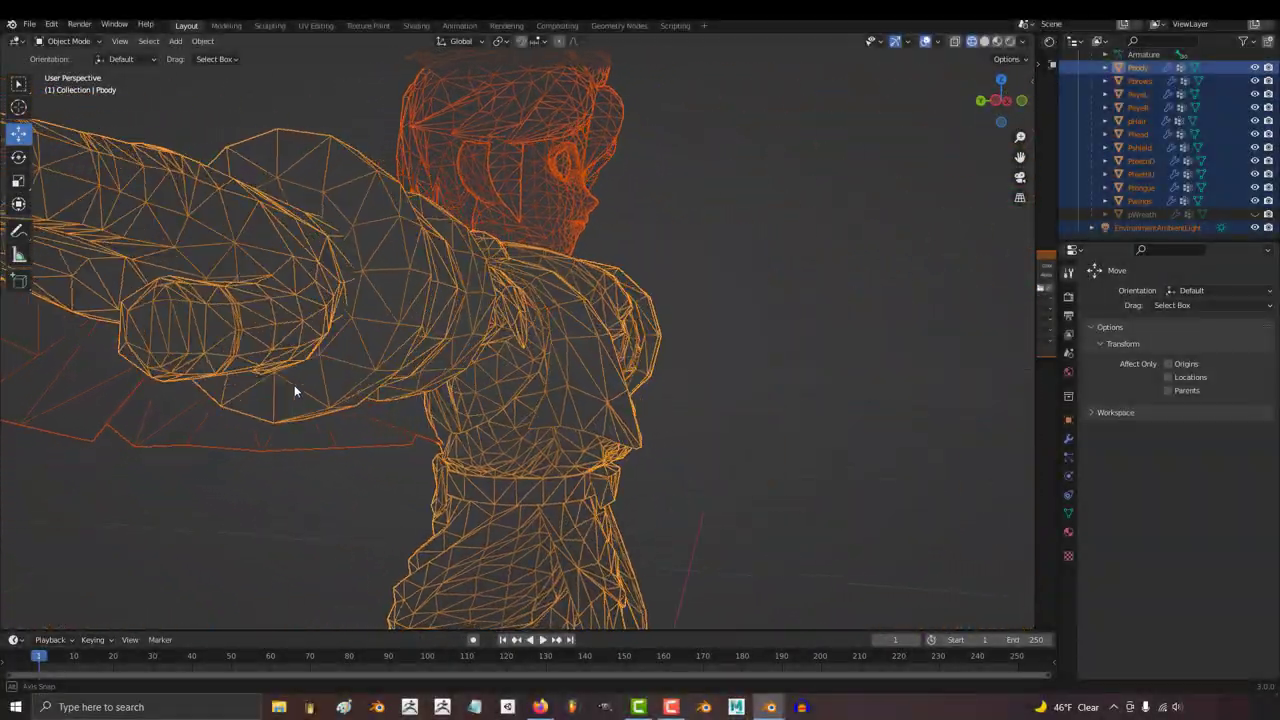
- Show the winged character from the front in Material Preview shading with everything deselected
{"action": "key", "text": "KP_1"}
{"action": "left_click", "coordinate": [984, 41]}
{"action": "left_click", "coordinate": [997, 41]}
{"action": "key", "text": "alt+a"}
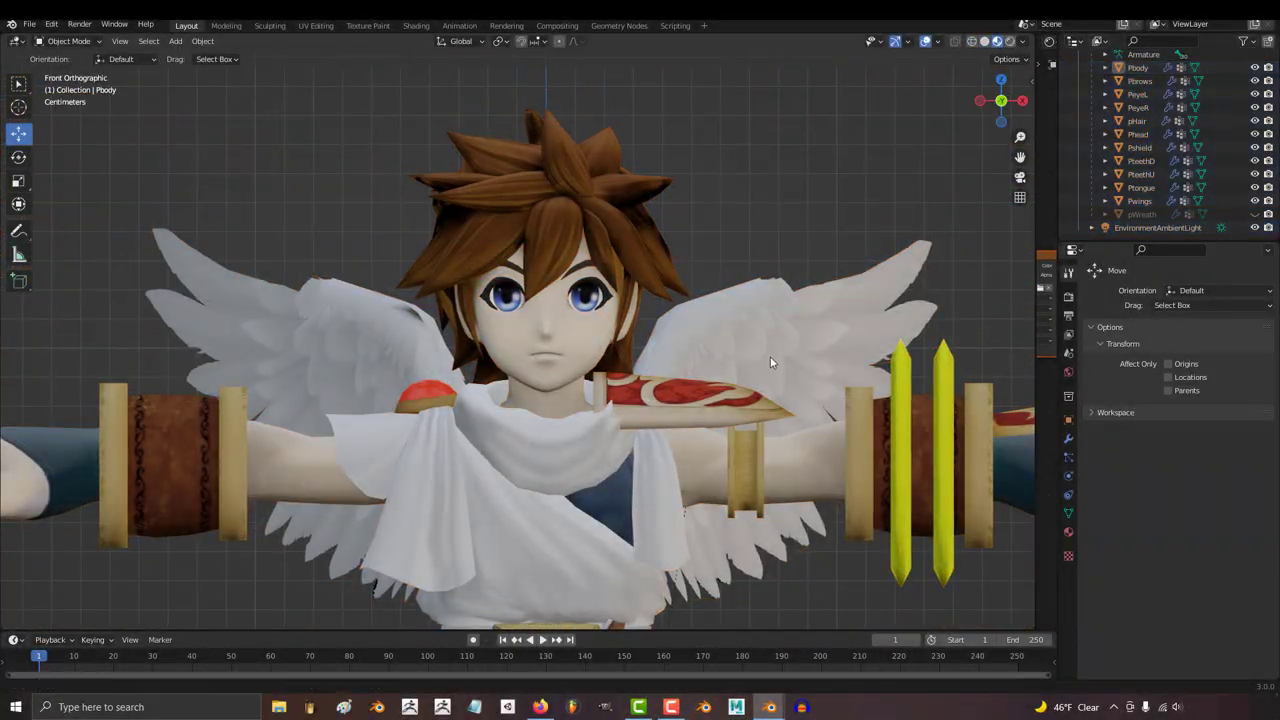
{"action": "mouse_move", "coordinate": [771, 363]}
{"action": "middle_mouse_down"}
{"action": "mouse_move", "coordinate": [711, 297]}
{"action": "mouse_move", "coordinate": [673, 289]}
{"action": "mouse_move", "coordinate": [627, 339]}
{"action": "mouse_move", "coordinate": [544, 375]}
{"action": "mouse_move", "coordinate": [84, 327]}
{"action": "mouse_move", "coordinate": [218, 307]}
{"action": "mouse_move", "coordinate": [196, 304]}
{"action": "mouse_move", "coordinate": [232, 290]}
{"action": "middle_mouse_up"}
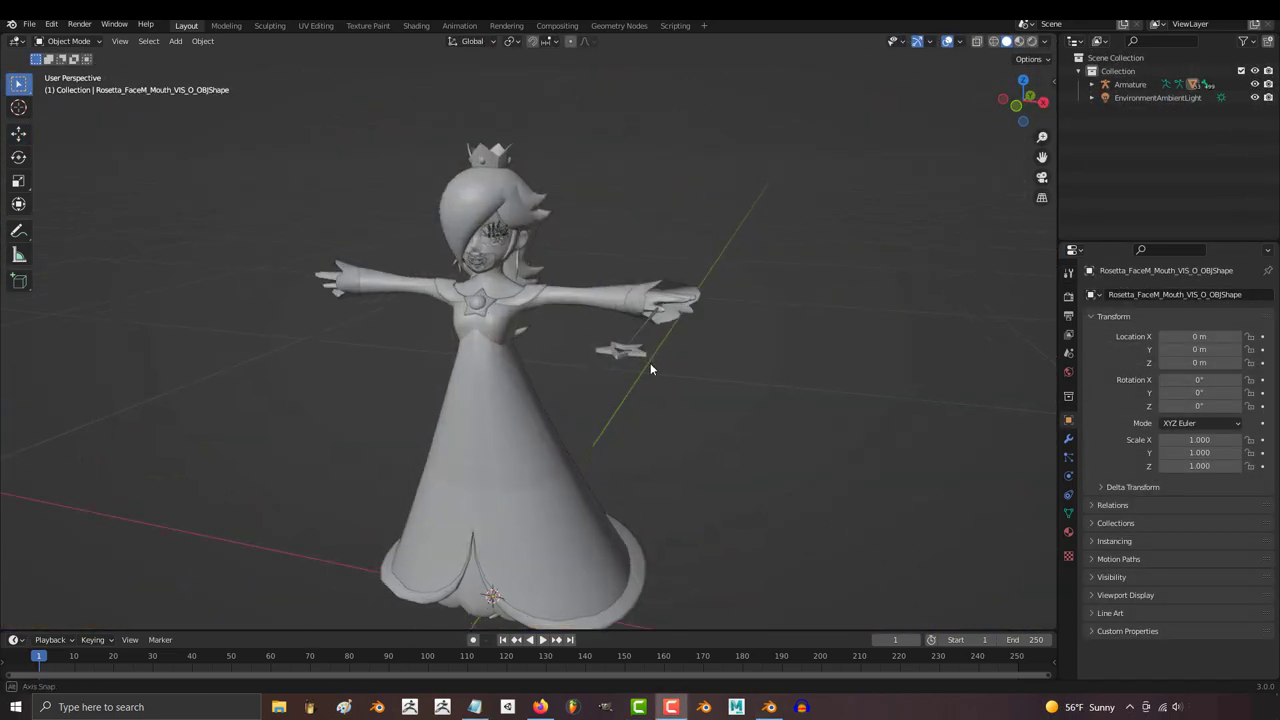
{"action": "middle_click_drag", "start_coordinate": [650, 370], "coordinate": [583, 330]}
{"action": "scroll", "coordinate": [692, 455], "scroll_direction": "up", "scroll_amount": 5}
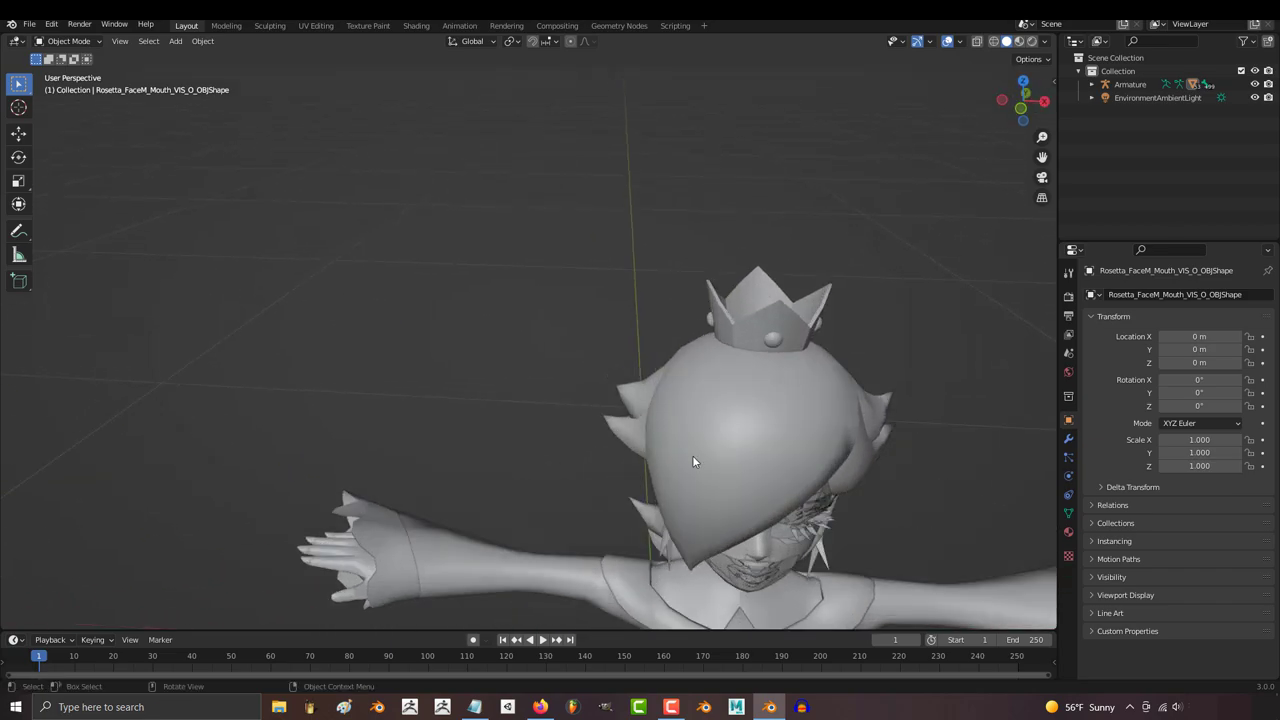
{"action": "middle_click_drag", "start_coordinate": [692, 455], "coordinate": [607, 368]}
{"action": "middle_click_drag", "start_coordinate": [482, 352], "coordinate": [704, 403]}
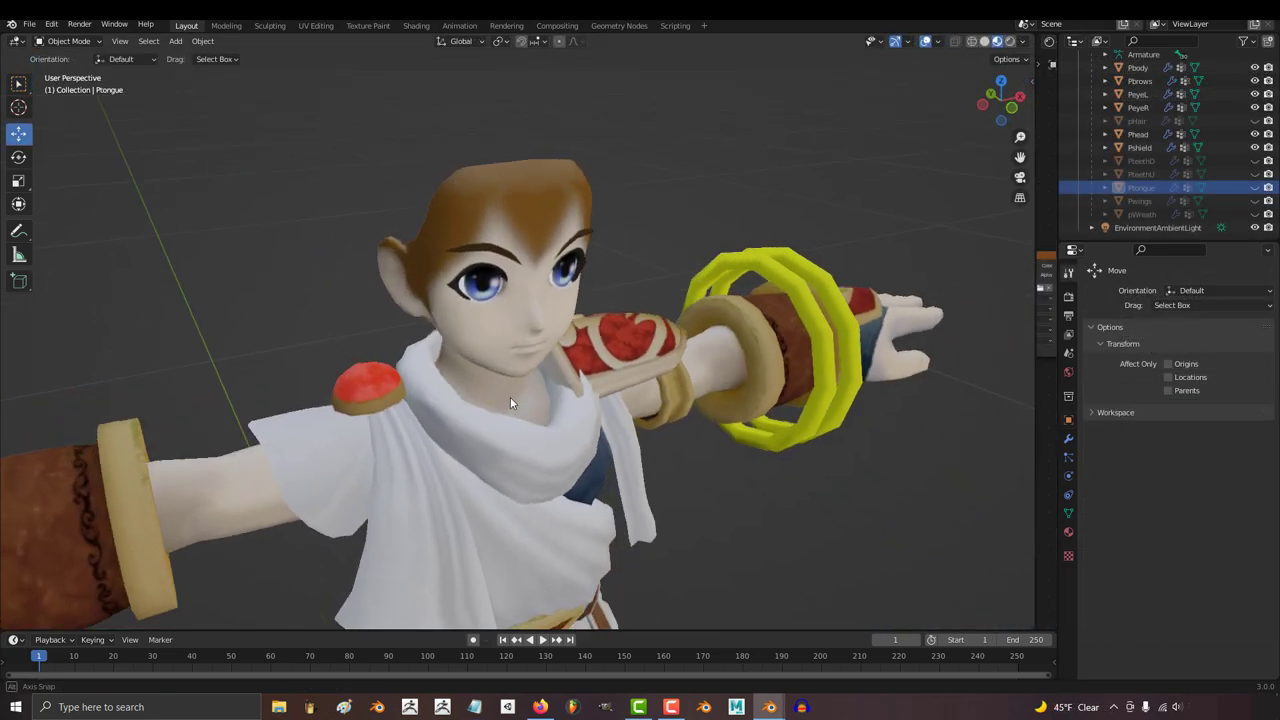
- Select the Phead mesh and inspect its mouth cavity from inside in wireframe shading
{"action": "scroll", "coordinate": [640, 398], "scroll_direction": "up", "scroll_amount": 3}
{"action": "middle_click_drag", "start_coordinate": [490, 390], "coordinate": [733, 236]}
{"action": "left_click", "coordinate": [547, 301]}
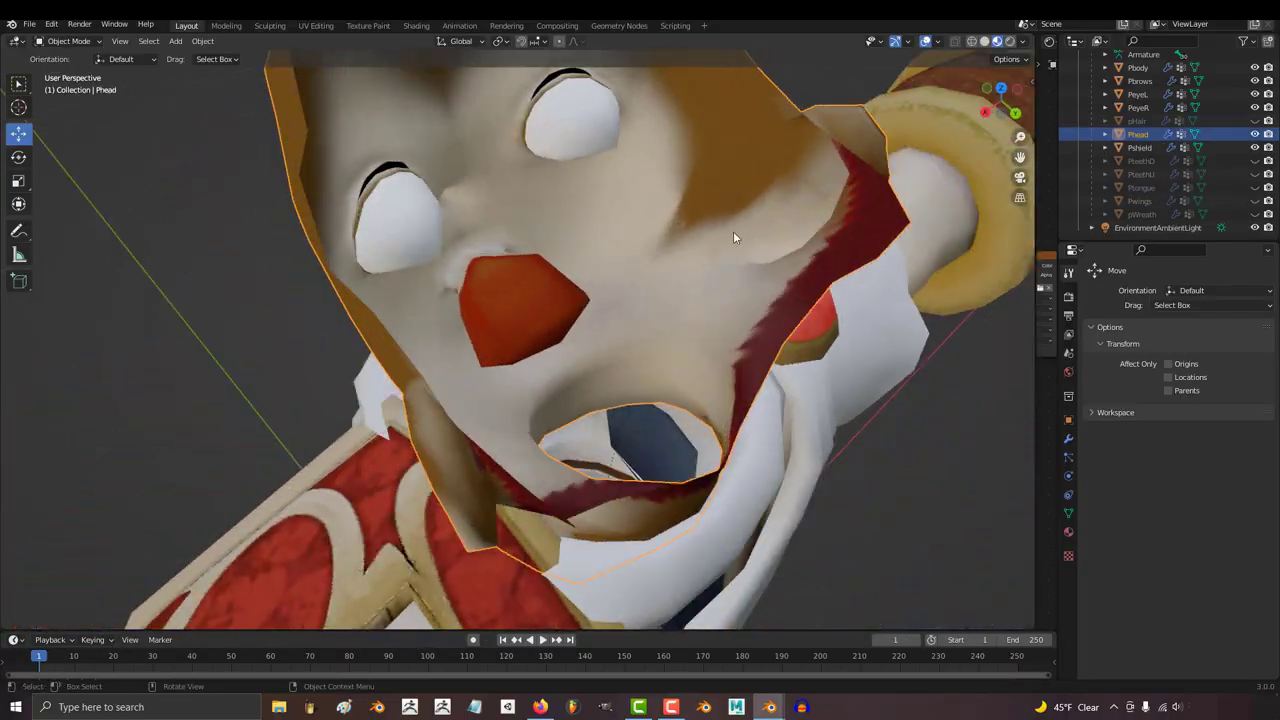
{"action": "left_click", "coordinate": [970, 41]}
{"action": "scroll", "coordinate": [583, 342], "scroll_direction": "up", "scroll_amount": 4}
{"action": "middle_click_drag", "start_coordinate": [583, 342], "coordinate": [530, 324]}
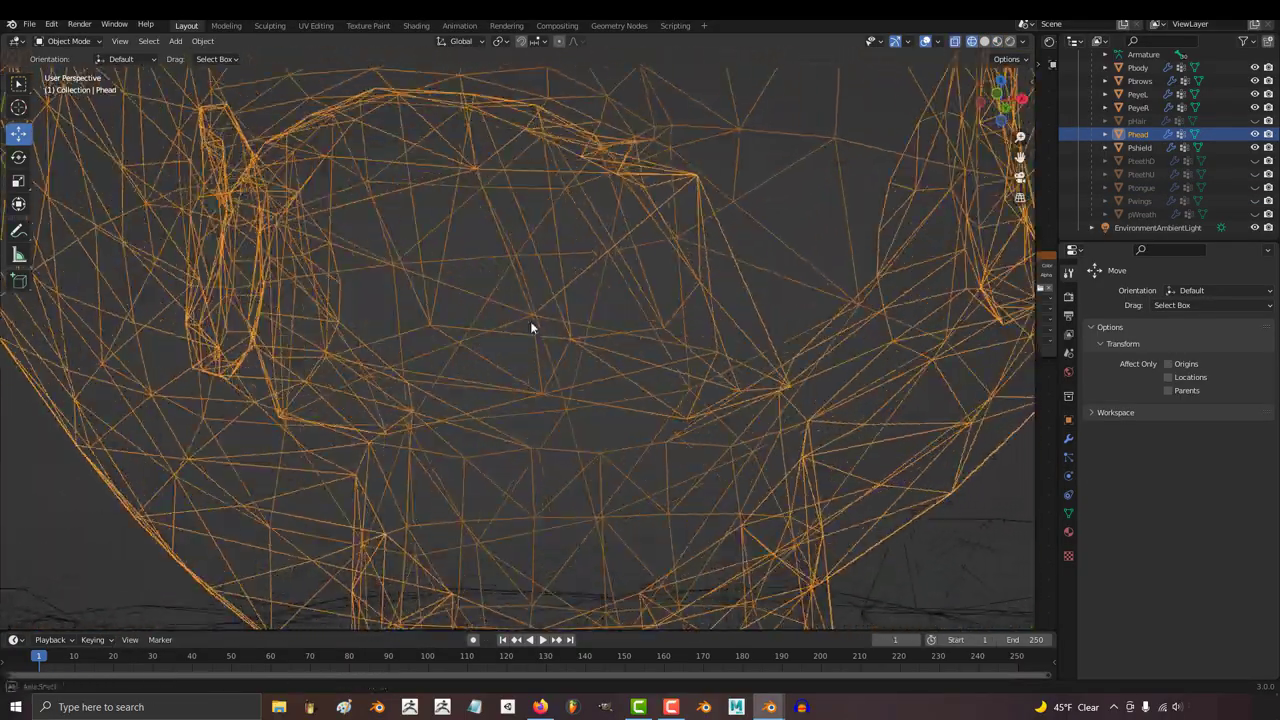
{"action": "middle_click_drag", "start_coordinate": [594, 363], "coordinate": [600, 330]}
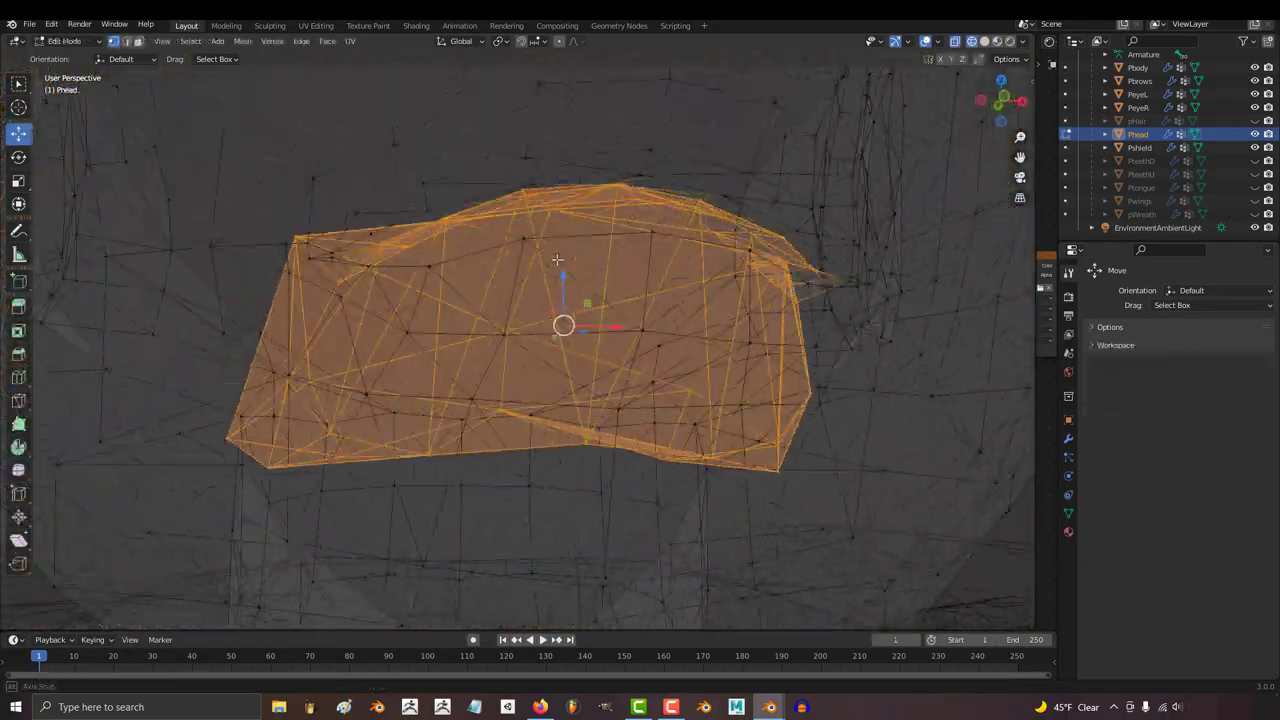
{"action": "scroll", "coordinate": [557, 260], "scroll_direction": "down", "scroll_amount": 5}
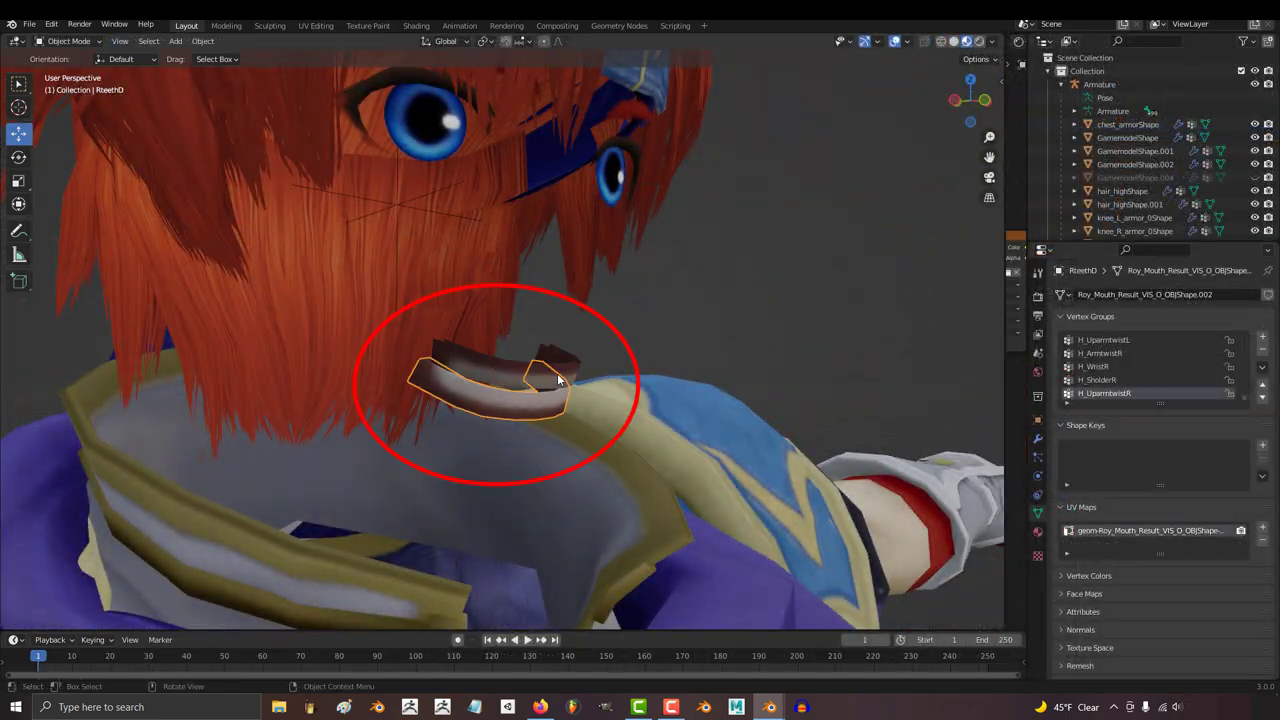
- Examine the teeth and tongue meshes inside the red-haired character's head in wireframe and the textured face in Material Preview
{"action": "middle_click_drag", "start_coordinate": [558, 380], "coordinate": [736, 303]}
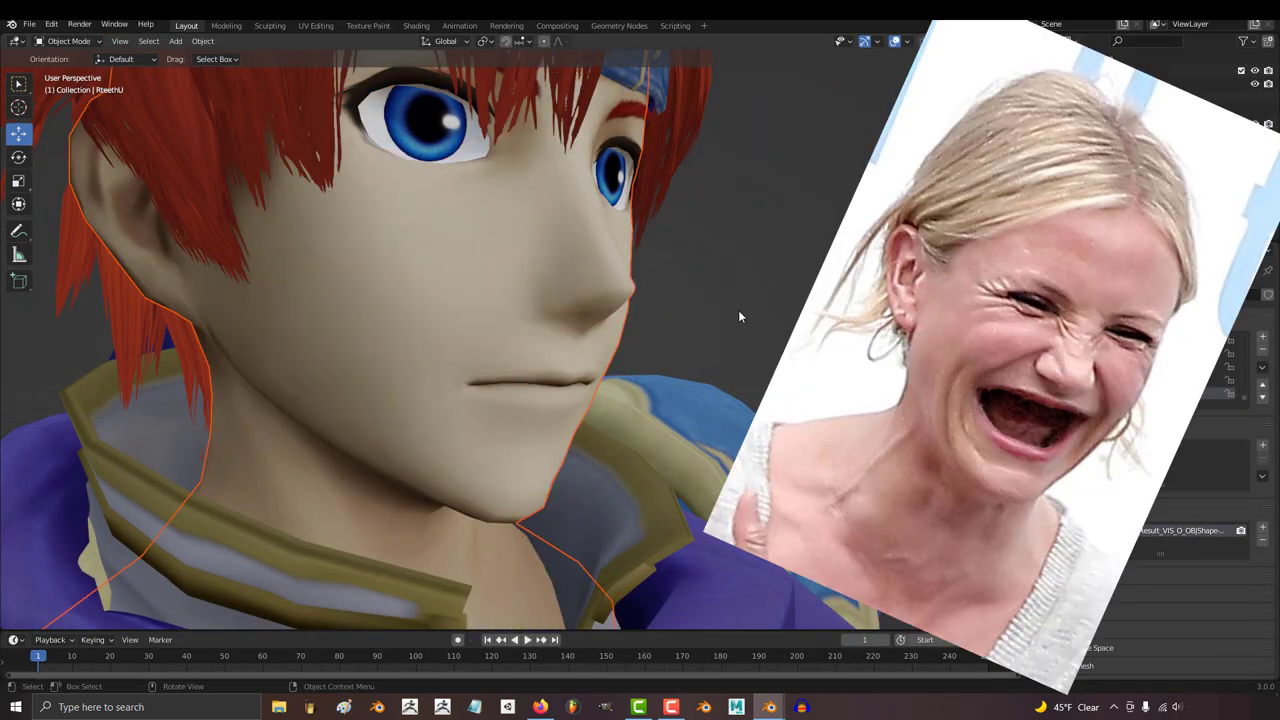
{"action": "middle_click_drag", "start_coordinate": [738, 310], "coordinate": [620, 350]}
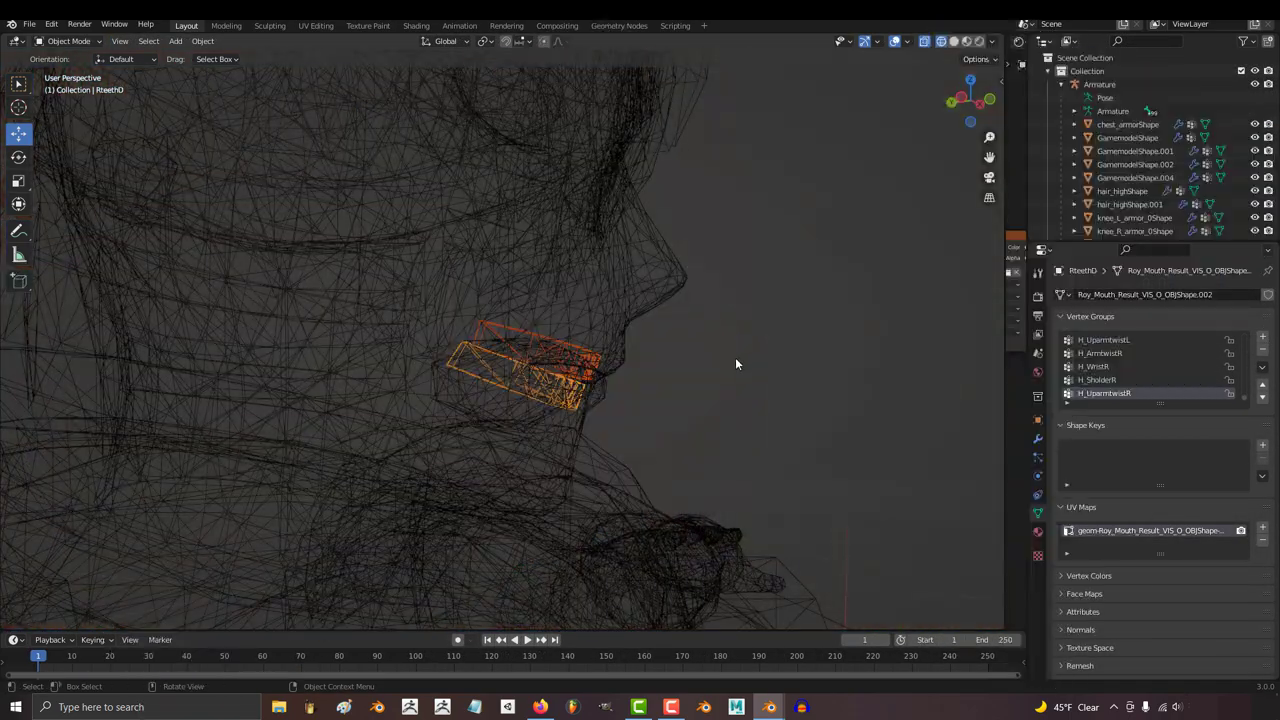
{"action": "middle_click_drag", "start_coordinate": [737, 363], "coordinate": [640, 355]}
{"action": "scroll", "coordinate": [529, 363], "scroll_direction": "up", "scroll_amount": 4}
{"action": "key", "text": "alt+z"}
{"action": "scroll", "coordinate": [517, 350], "scroll_direction": "down", "scroll_amount": 4}
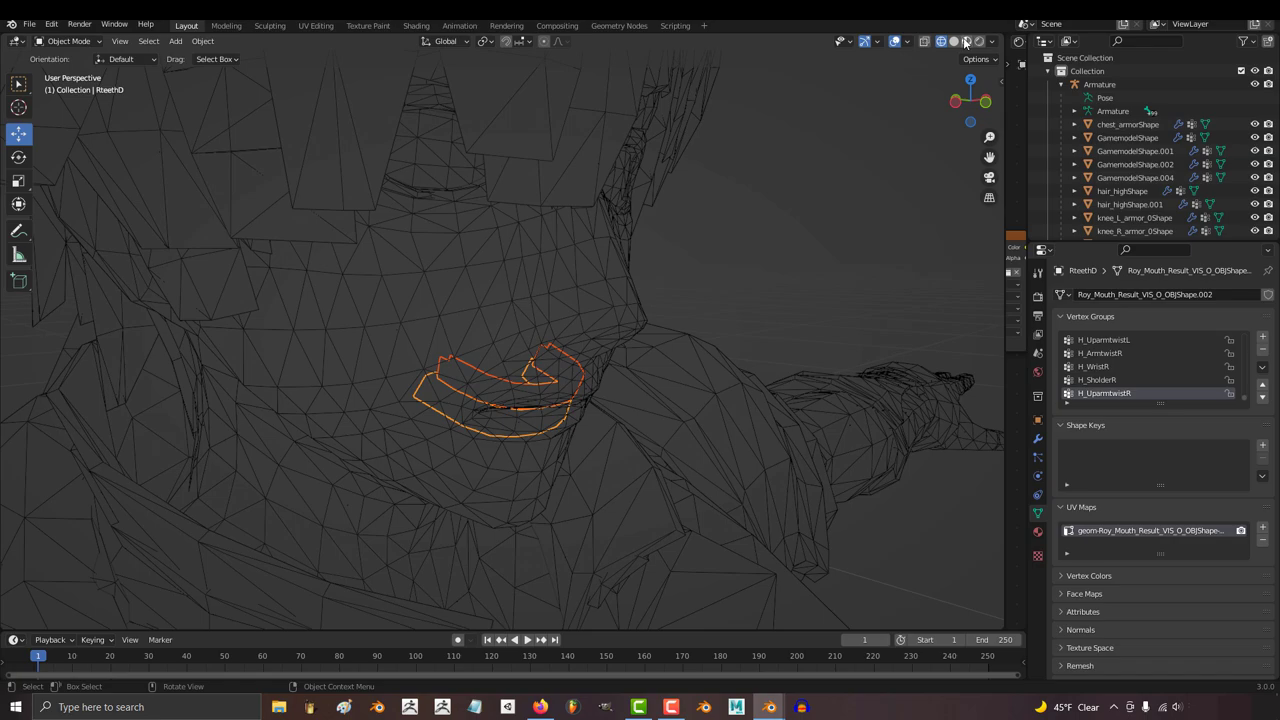
{"action": "left_click", "coordinate": [965, 42]}
{"action": "key", "text": "KP_1"}
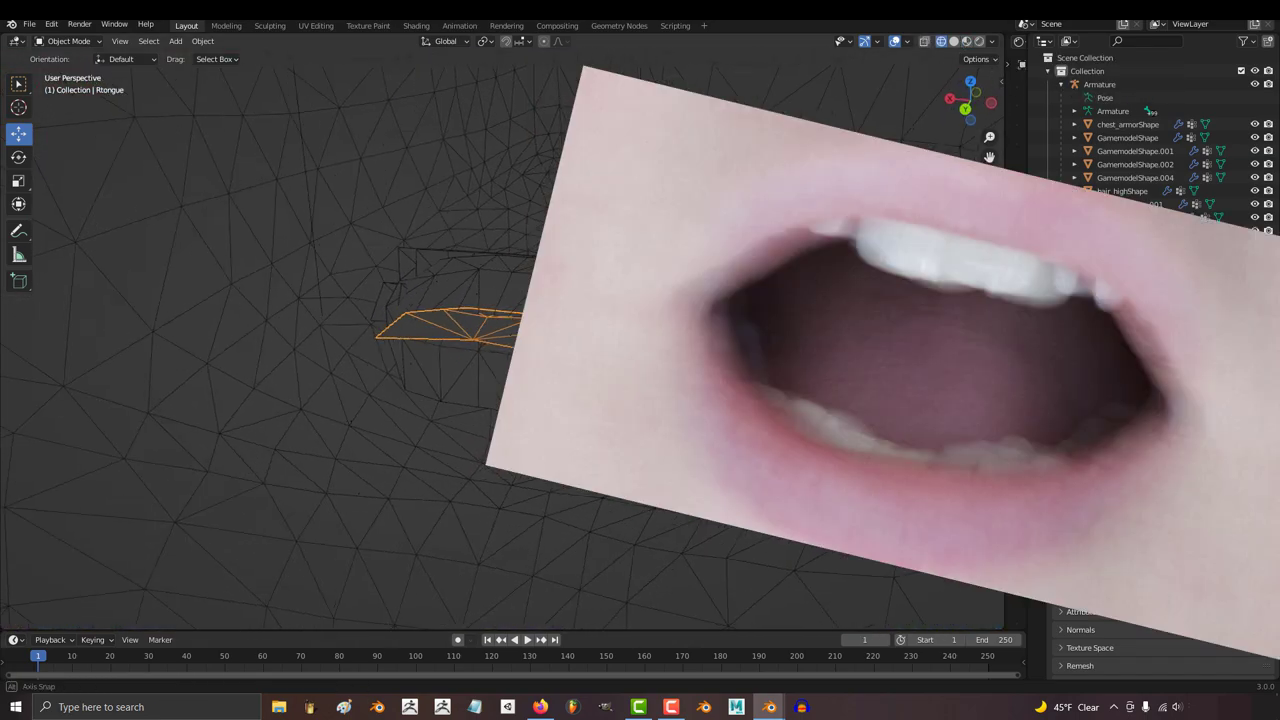
{"action": "mouse_move", "coordinate": [560, 440]}
{"action": "middle_mouse_down"}
{"action": "mouse_move", "coordinate": [482, 476]}
{"action": "mouse_move", "coordinate": [609, 429]}
{"action": "mouse_move", "coordinate": [694, 434]}
{"action": "mouse_move", "coordinate": [814, 491]}
{"action": "middle_mouse_up"}
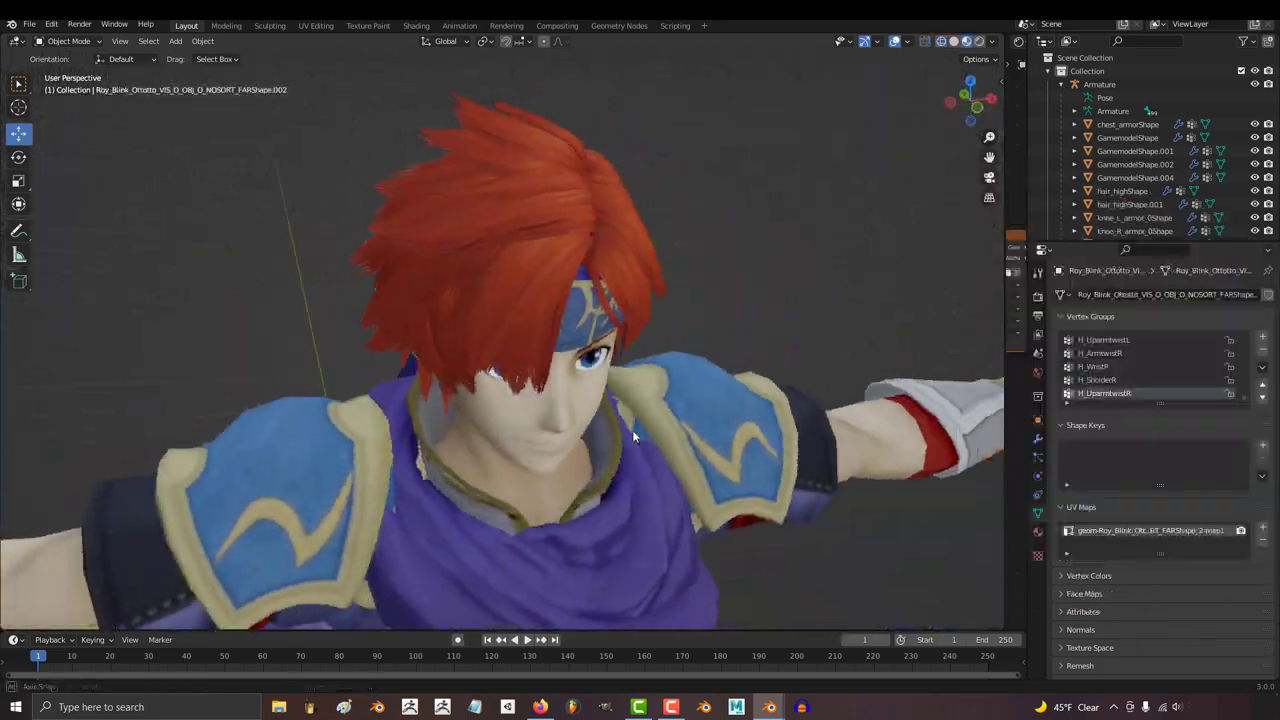
{"action": "middle_click_drag", "start_coordinate": [633, 432], "coordinate": [252, 421]}
{"action": "scroll", "coordinate": [657, 342], "scroll_direction": "up", "scroll_amount": 2}
- Browse the image search results for people with no eyebrows as a comparison for the character's brows
{"action": "left_click", "coordinate": [657, 342]}
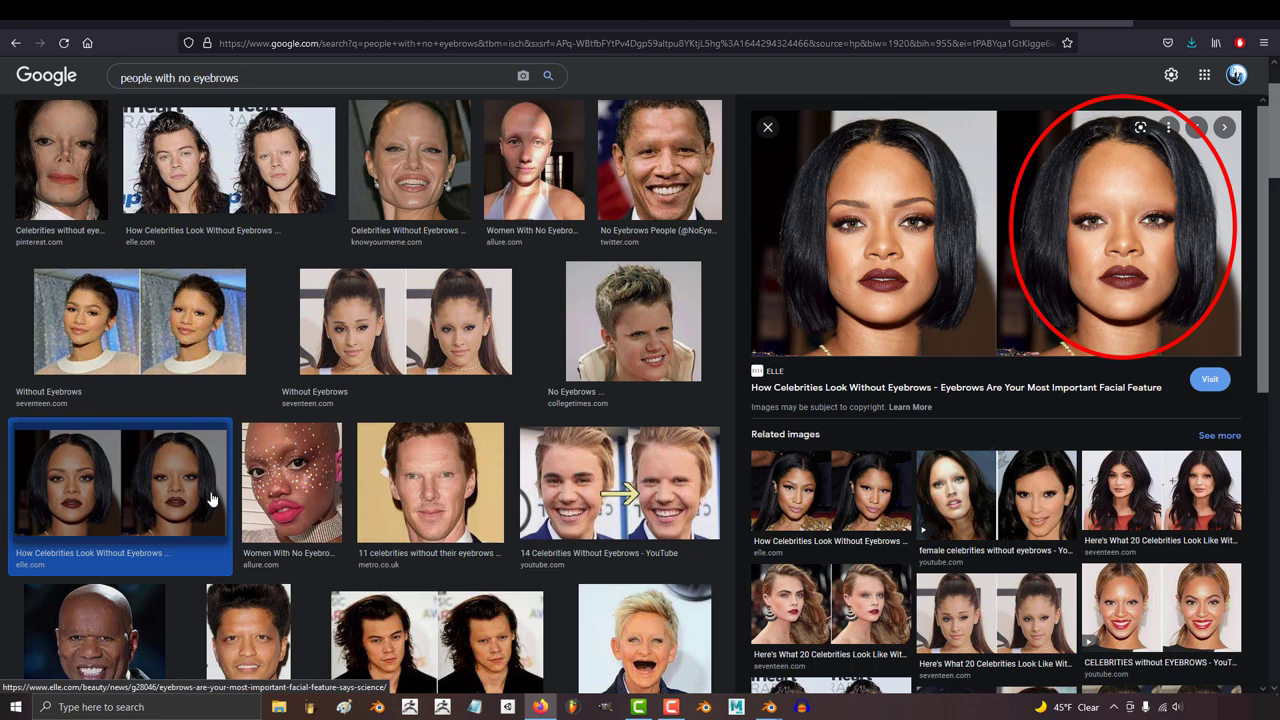
{"action": "scroll", "coordinate": [607, 338], "scroll_direction": "down", "scroll_amount": 3}
{"action": "left_click", "coordinate": [607, 338]}
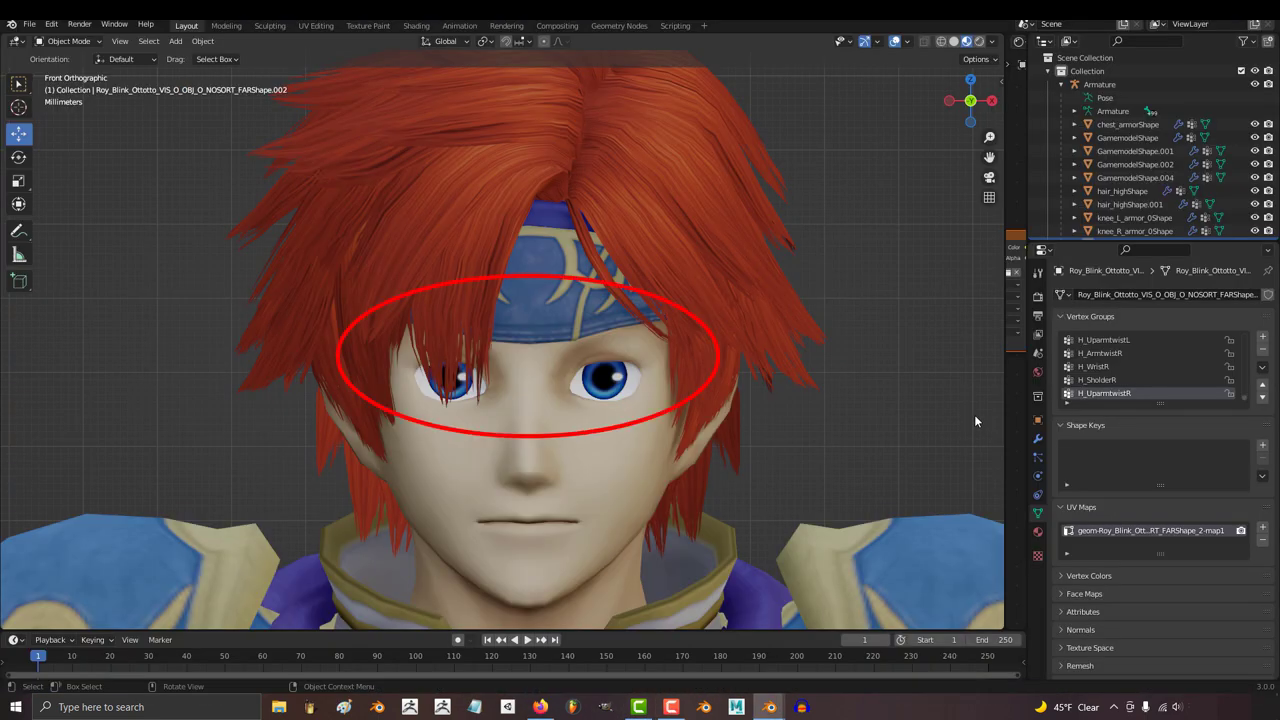
{"action": "key", "text": "g"}
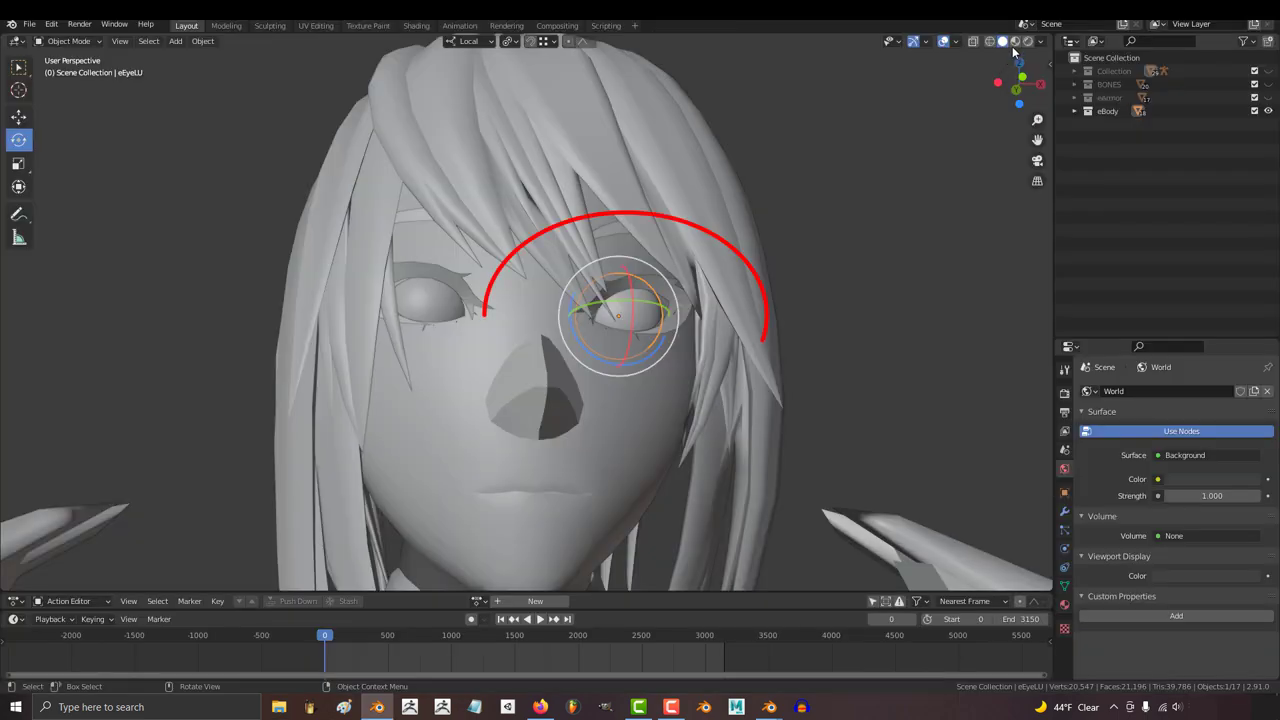
- Show the orange-haired character in Material Preview and rotate its eyeLU eye freely with a trackball rotation
{"action": "left_click", "coordinate": [1015, 42]}
{"action": "left_click", "coordinate": [632, 305]}
{"action": "key", "text": "r"}
{"action": "key", "text": "r"}
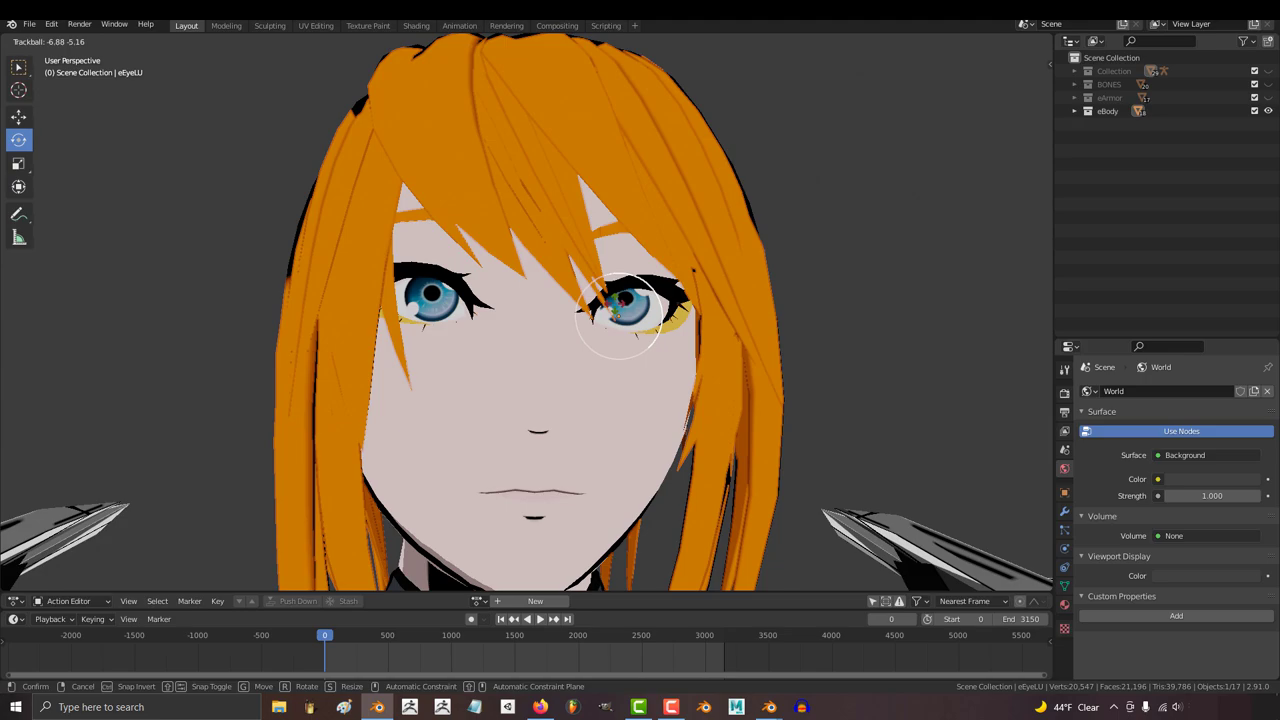
{"action": "key", "text": "Return"}
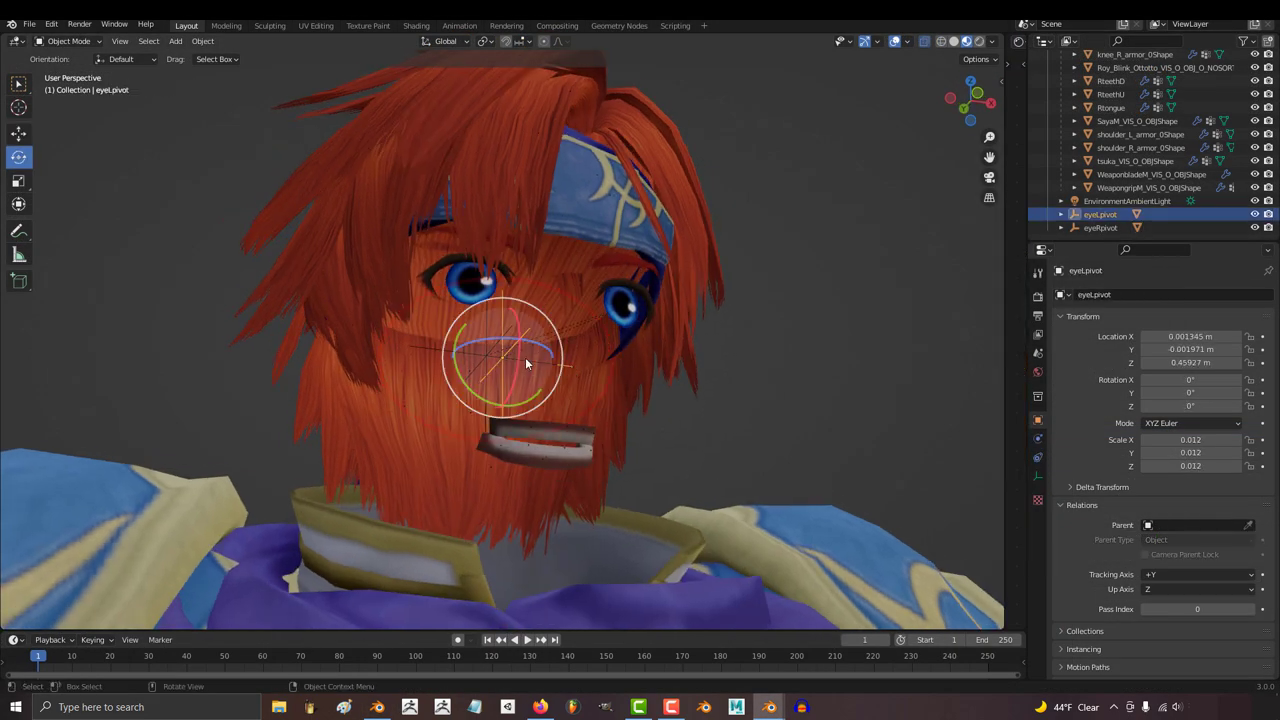
- Trackball-rotate the eyeLpivot empty to about X -1.62°, Y 2.6°, Z -4.78° and select the eyeLeft empty
{"action": "left_click_drag", "start_coordinate": [526, 363], "coordinate": [500, 356]}
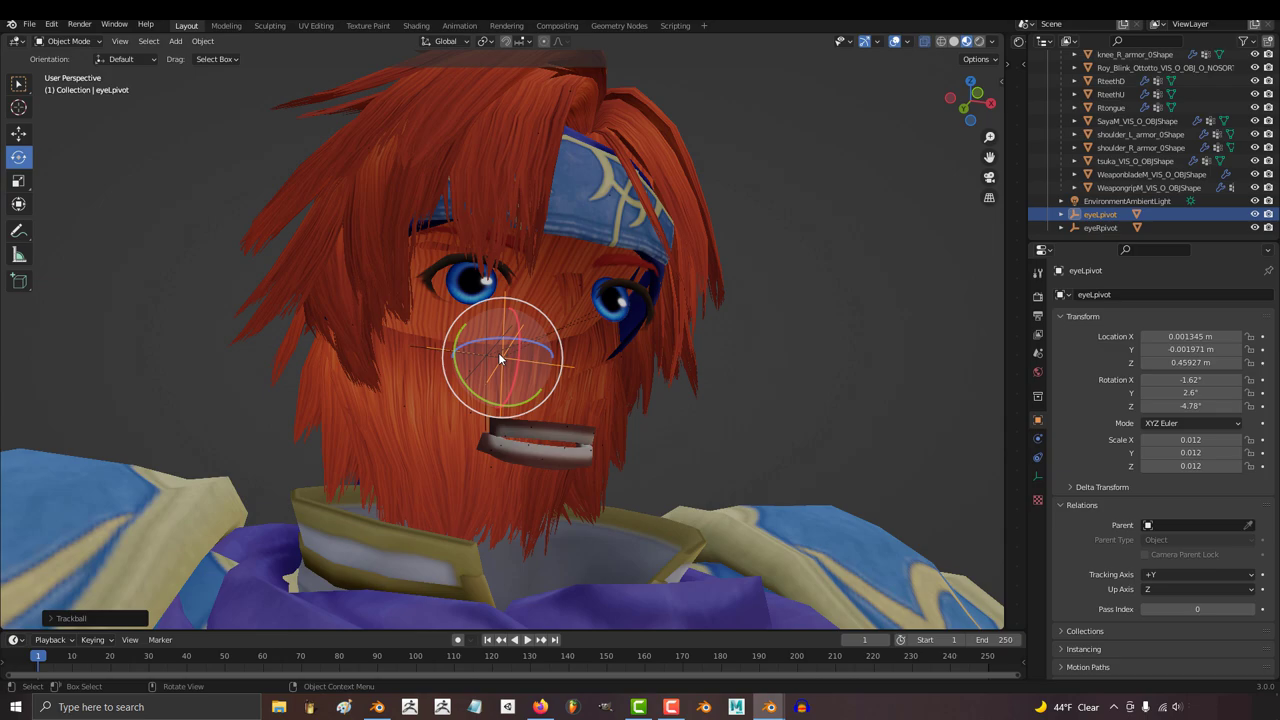
{"action": "left_click", "coordinate": [418, 345]}
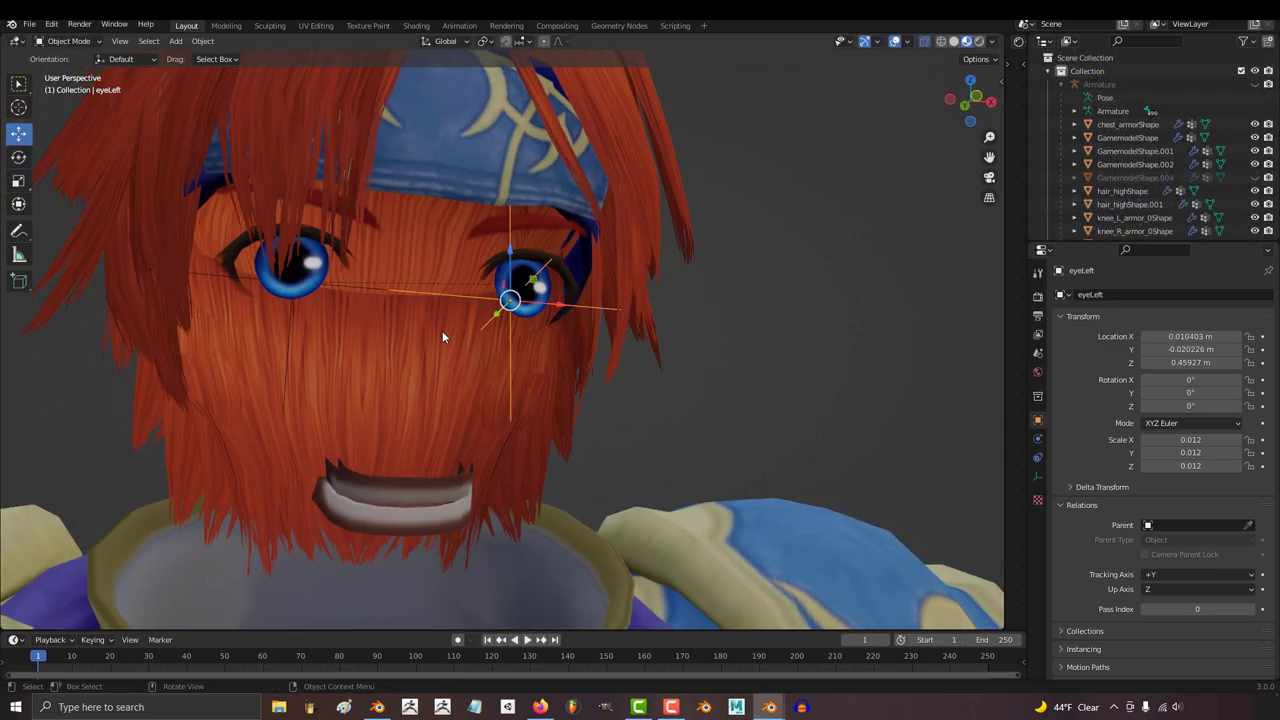
{"action": "left_click_drag", "start_coordinate": [442, 331], "coordinate": [400, 289]}
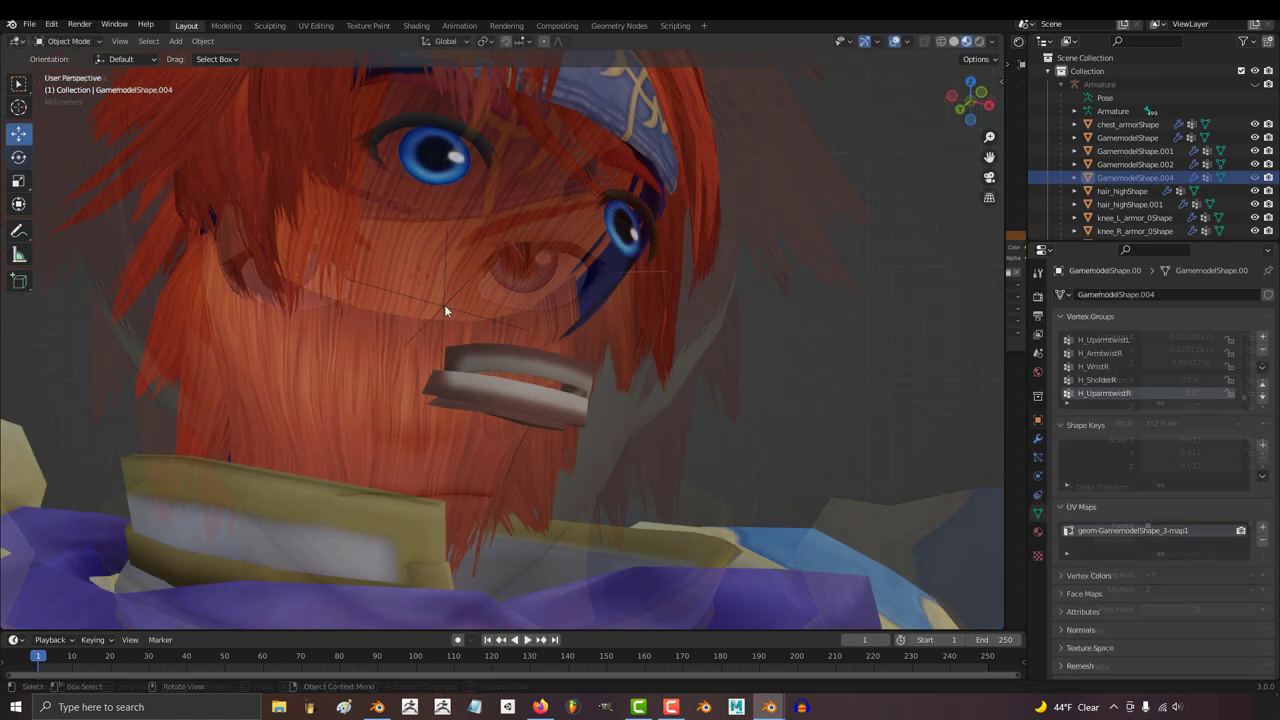
{"action": "left_click", "coordinate": [443, 307]}
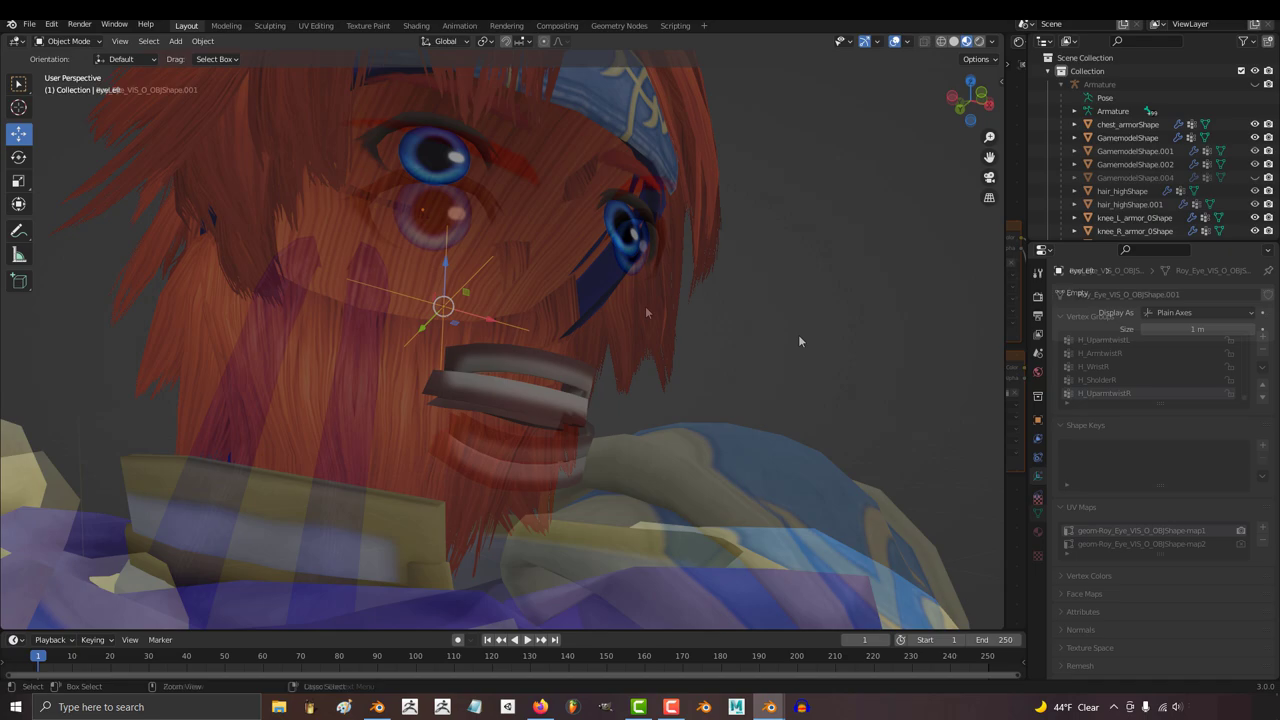
- Check the separate face parts by selecting the eye mesh, the brow-and-eyelash mesh and the Rtongue mesh in turn
{"action": "left_click", "coordinate": [445, 240]}
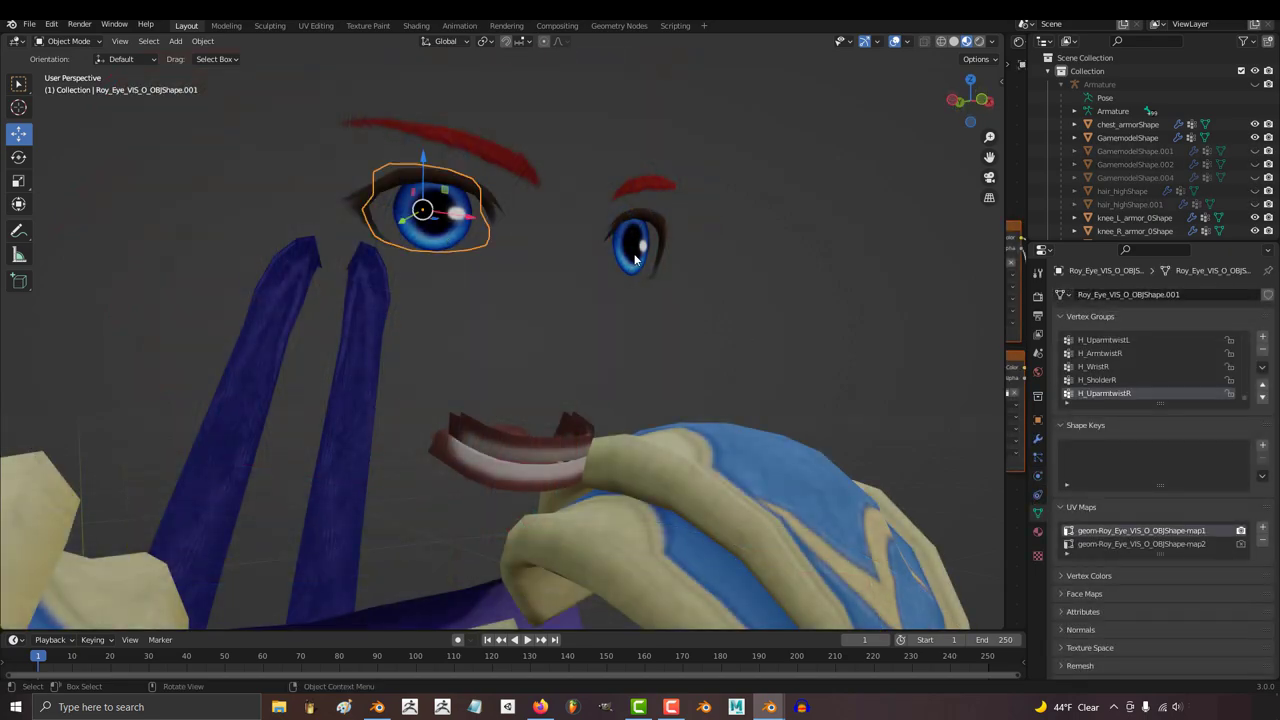
{"action": "left_click", "coordinate": [484, 150]}
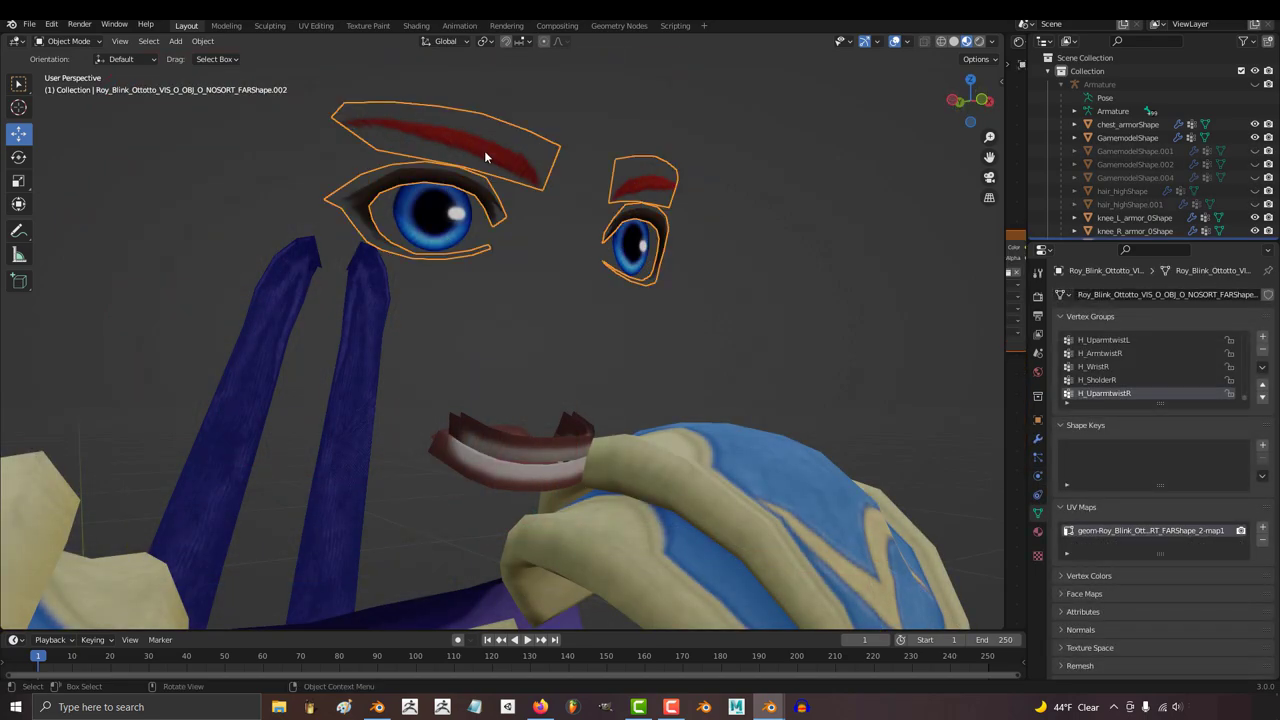
{"action": "left_click", "coordinate": [533, 446]}
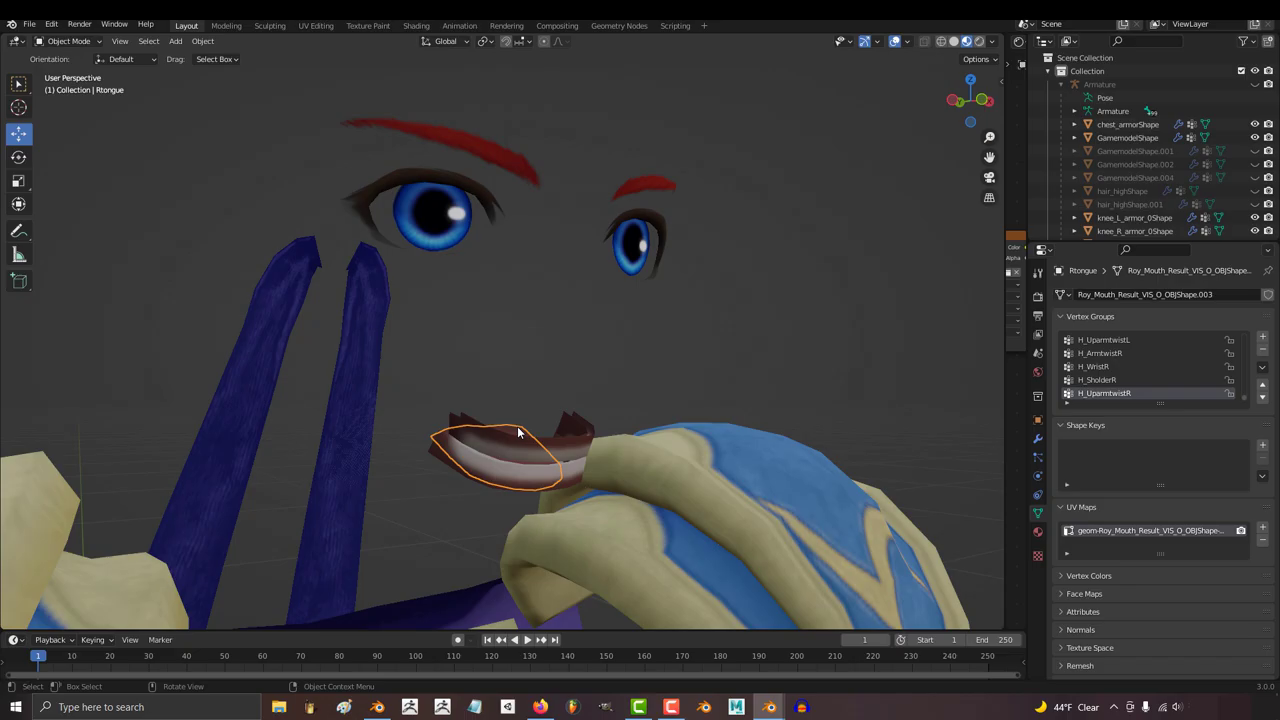
- Unhide the GamemodelShape.004 head mesh and inspect its mouth cavity from the side in wireframe
{"action": "left_click", "coordinate": [1254, 178]}
{"action": "middle_click_drag", "start_coordinate": [400, 343], "coordinate": [583, 429]}
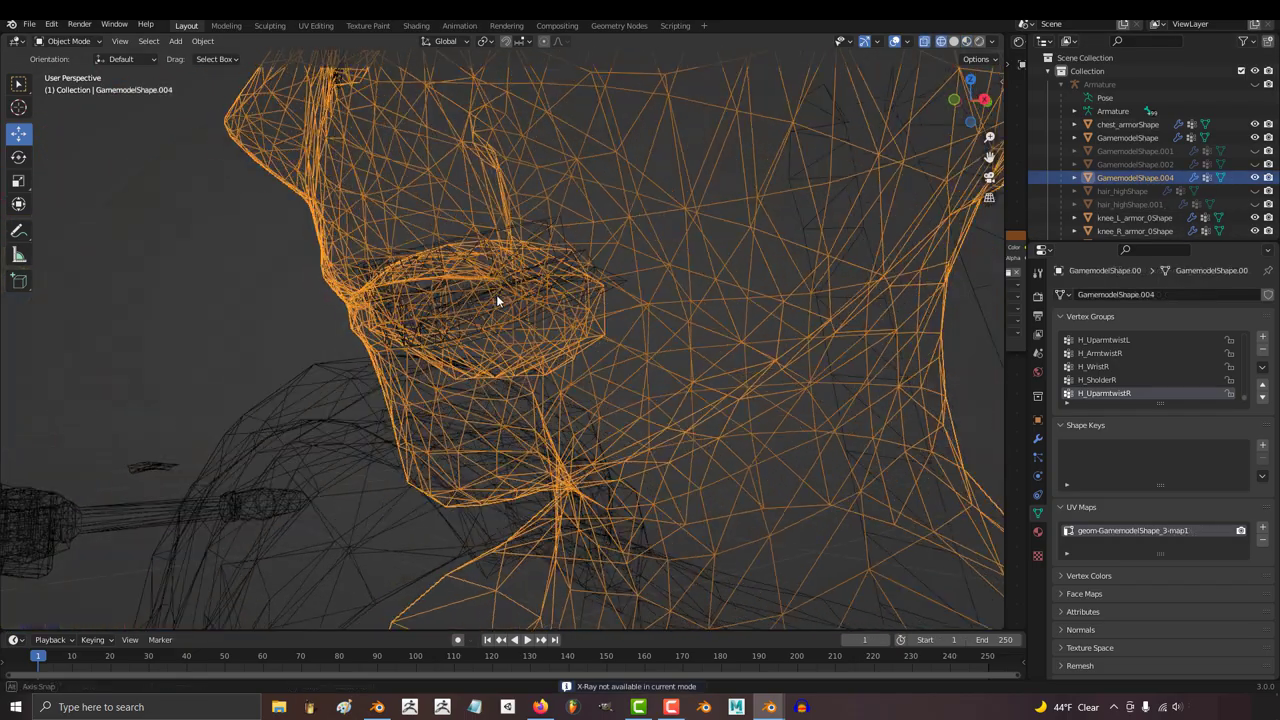
{"action": "middle_click_drag", "start_coordinate": [497, 300], "coordinate": [627, 320]}
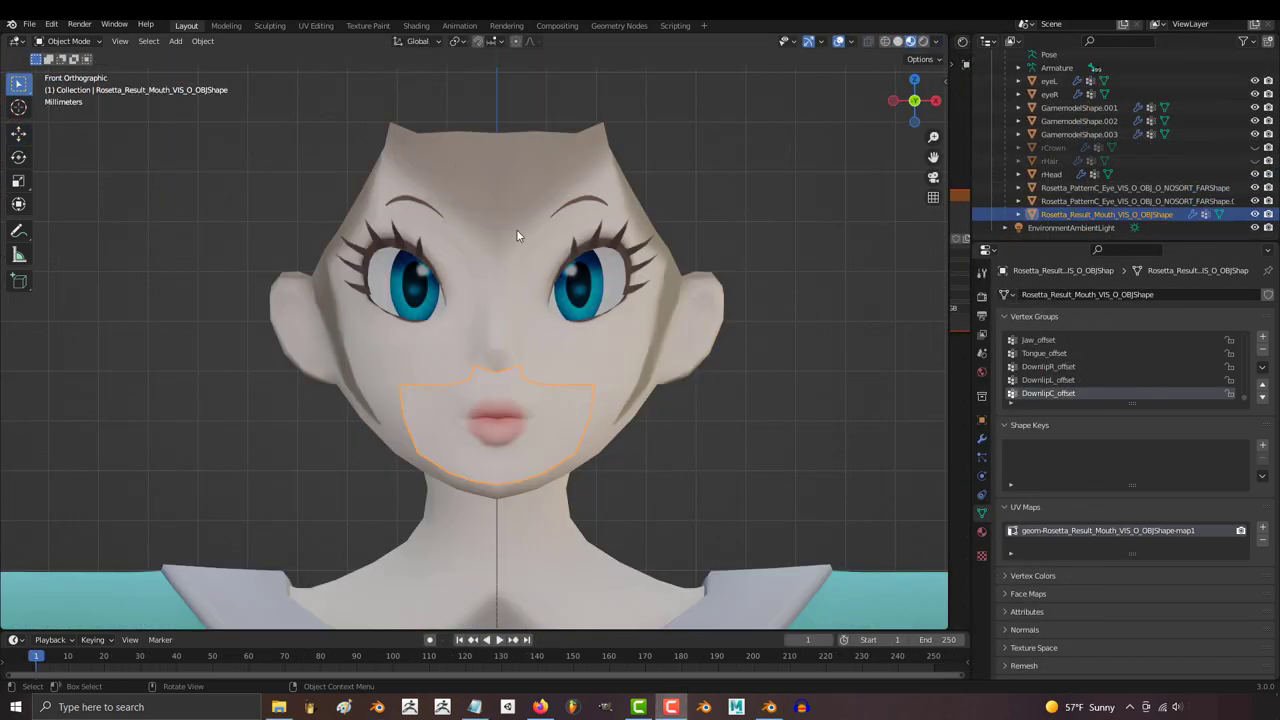
- Try moving the rHead, eye-area and mouth-area meshes away from the face one at a time, cancelling each move
{"action": "left_click", "coordinate": [508, 220]}
{"action": "key", "text": "g"}
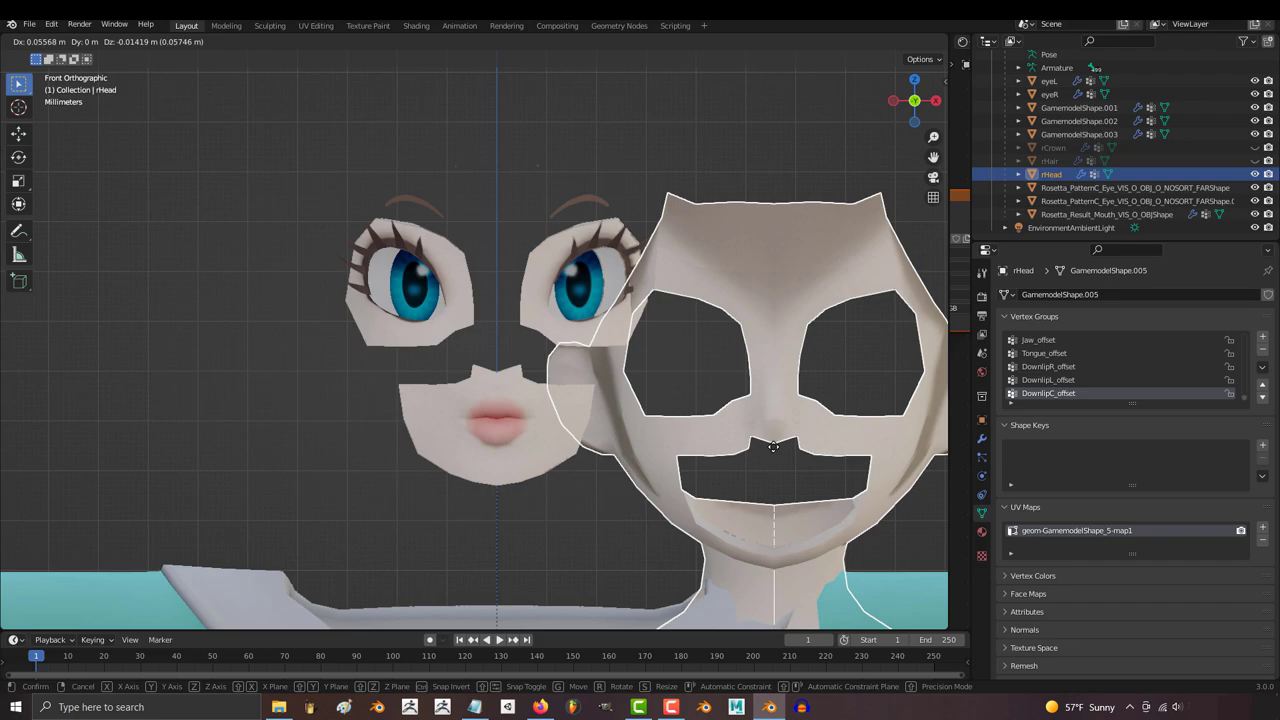
{"action": "key", "text": "Escape"}
{"action": "left_click", "coordinate": [455, 313]}
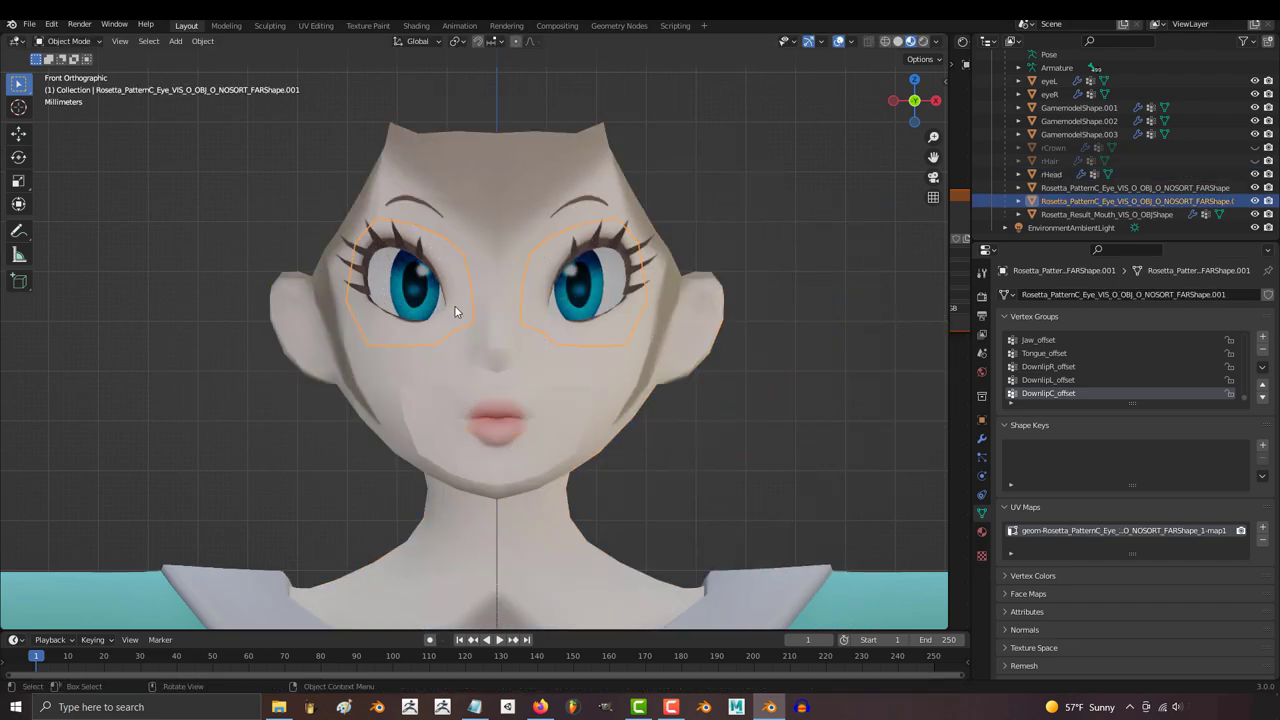
{"action": "key", "text": "g"}
{"action": "key", "text": "Escape"}
{"action": "left_click", "coordinate": [575, 408]}
{"action": "key", "text": "g"}
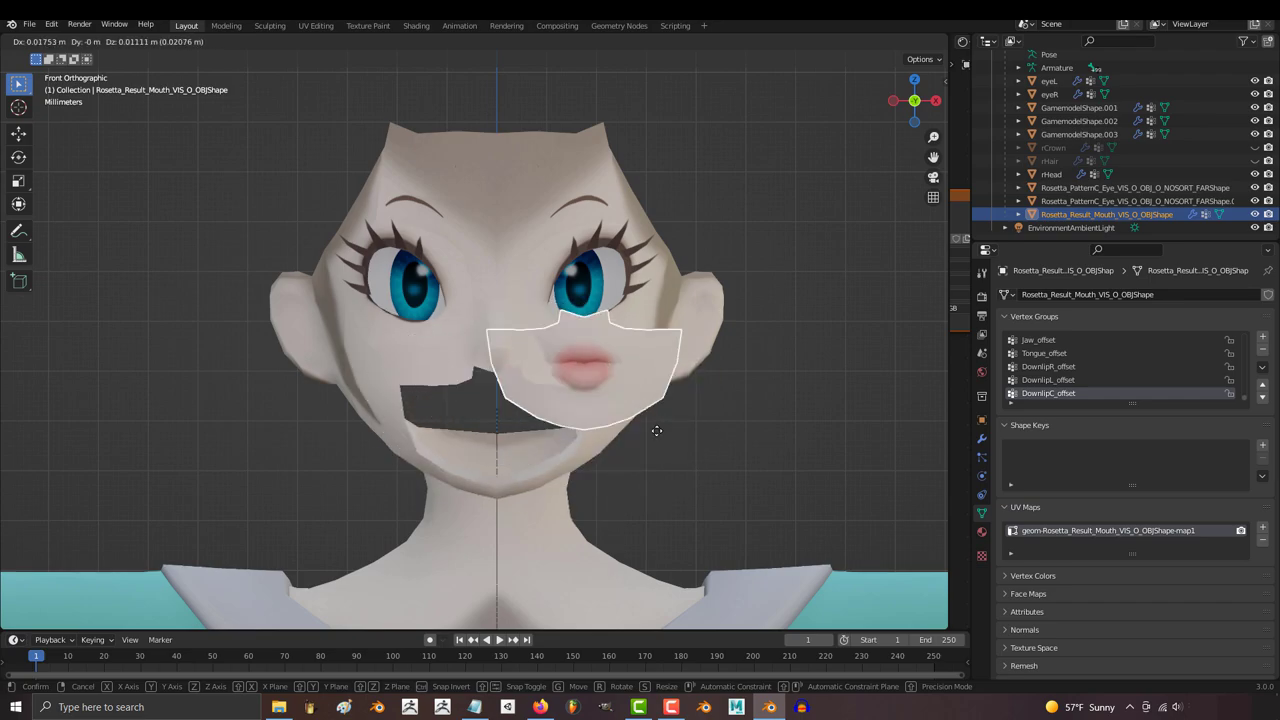
{"action": "key", "text": "Escape"}
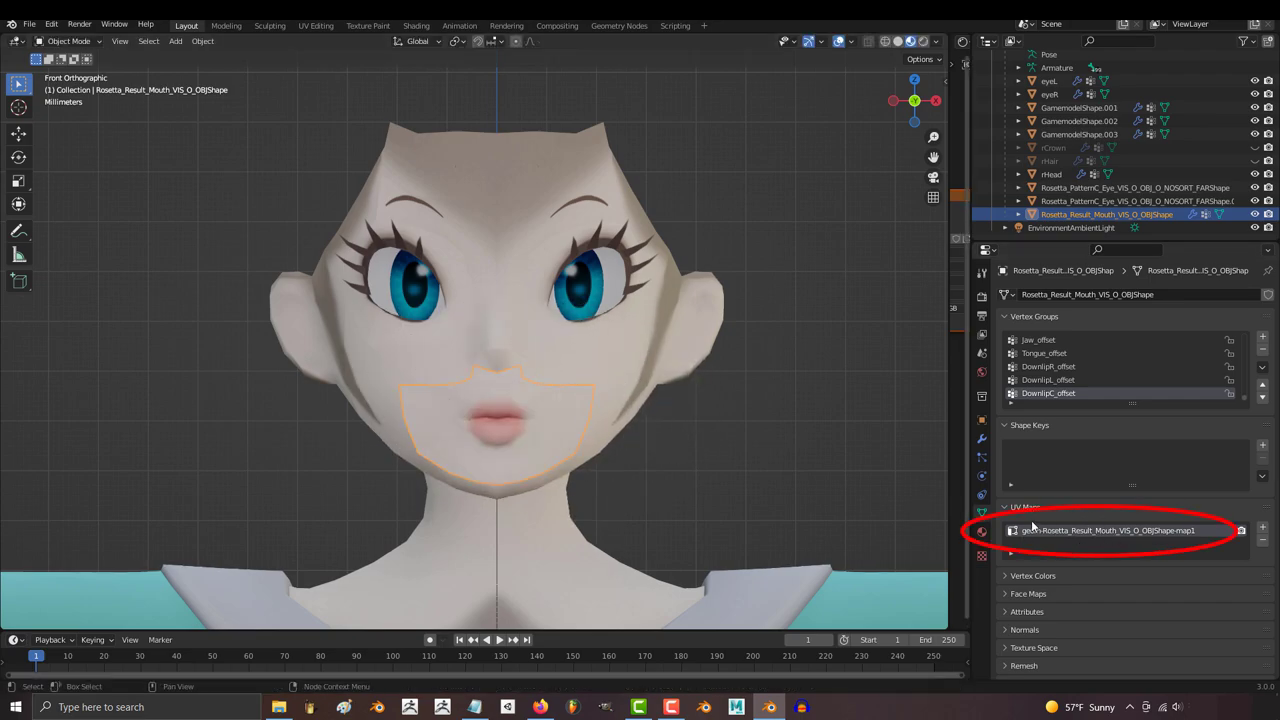
- Compare the UV maps of the rHead, eye-area and Rosetta_Result_Mouth_VIS_O_OBJShape meshes by selecting them in turn
{"action": "left_click", "coordinate": [610, 377]}
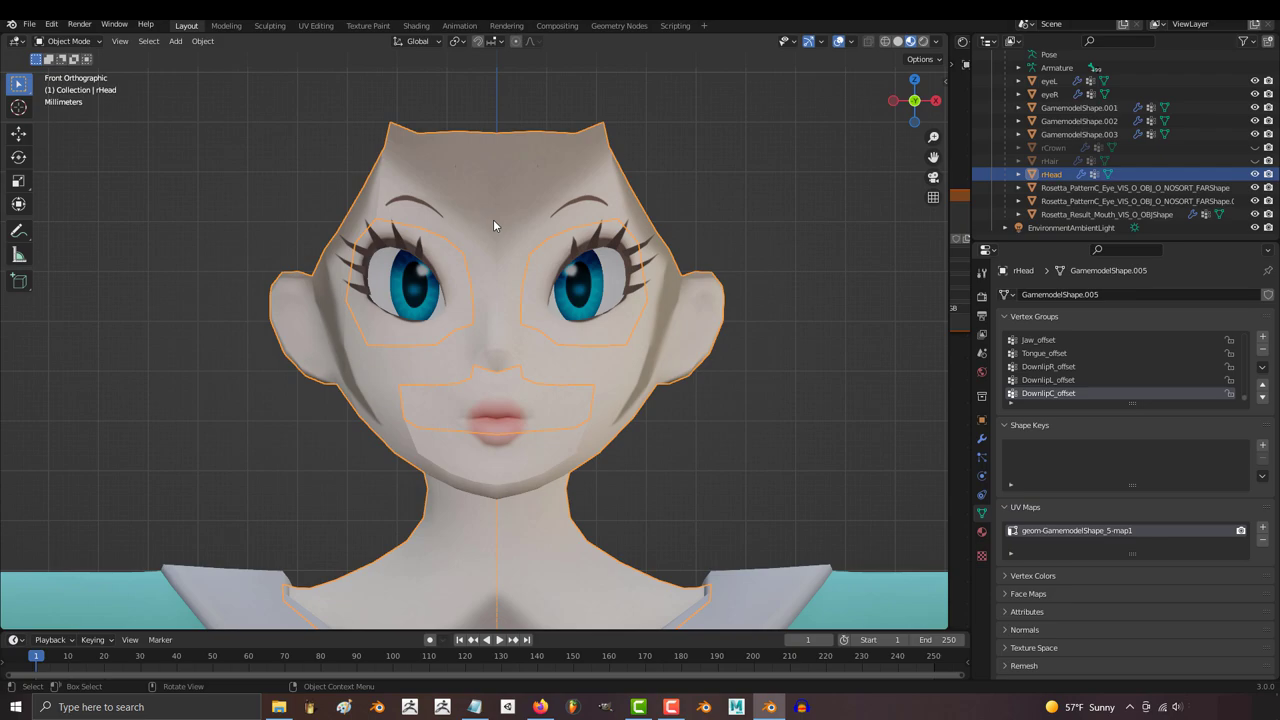
{"action": "left_click", "coordinate": [557, 336]}
{"action": "left_click", "coordinate": [607, 378]}
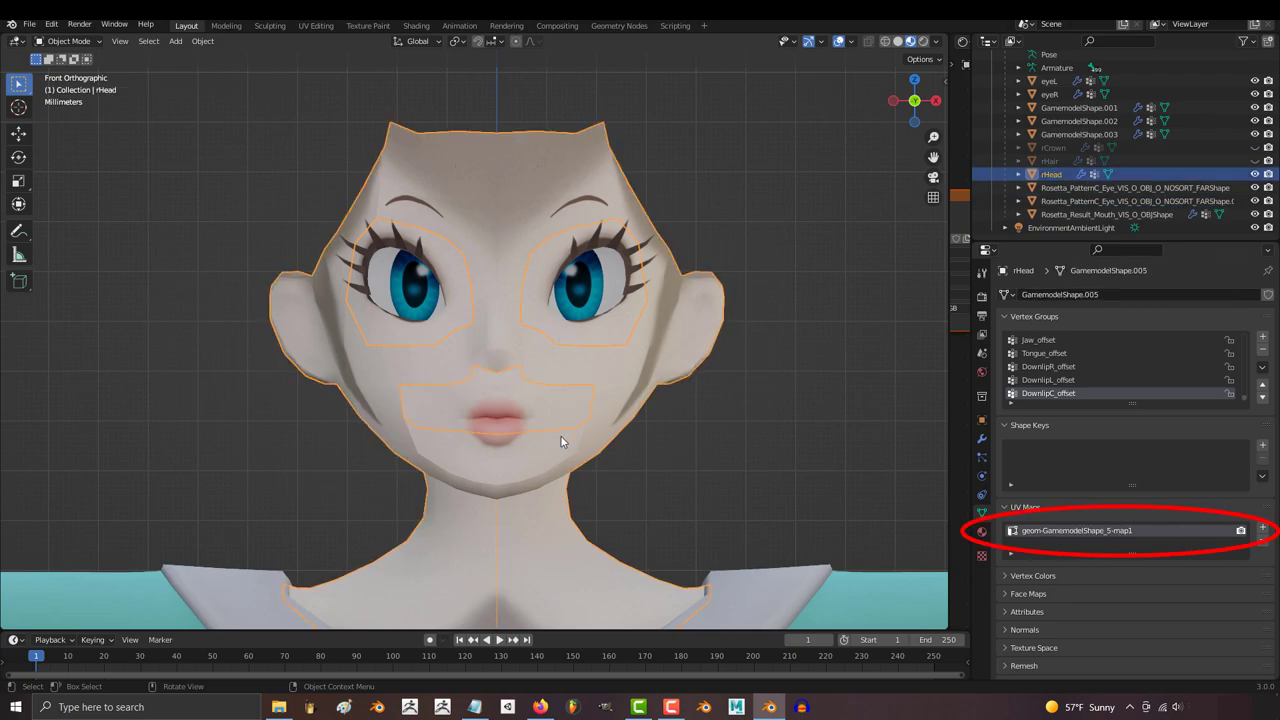
{"action": "left_click", "coordinate": [558, 451]}
{"action": "left_click", "coordinate": [631, 386]}
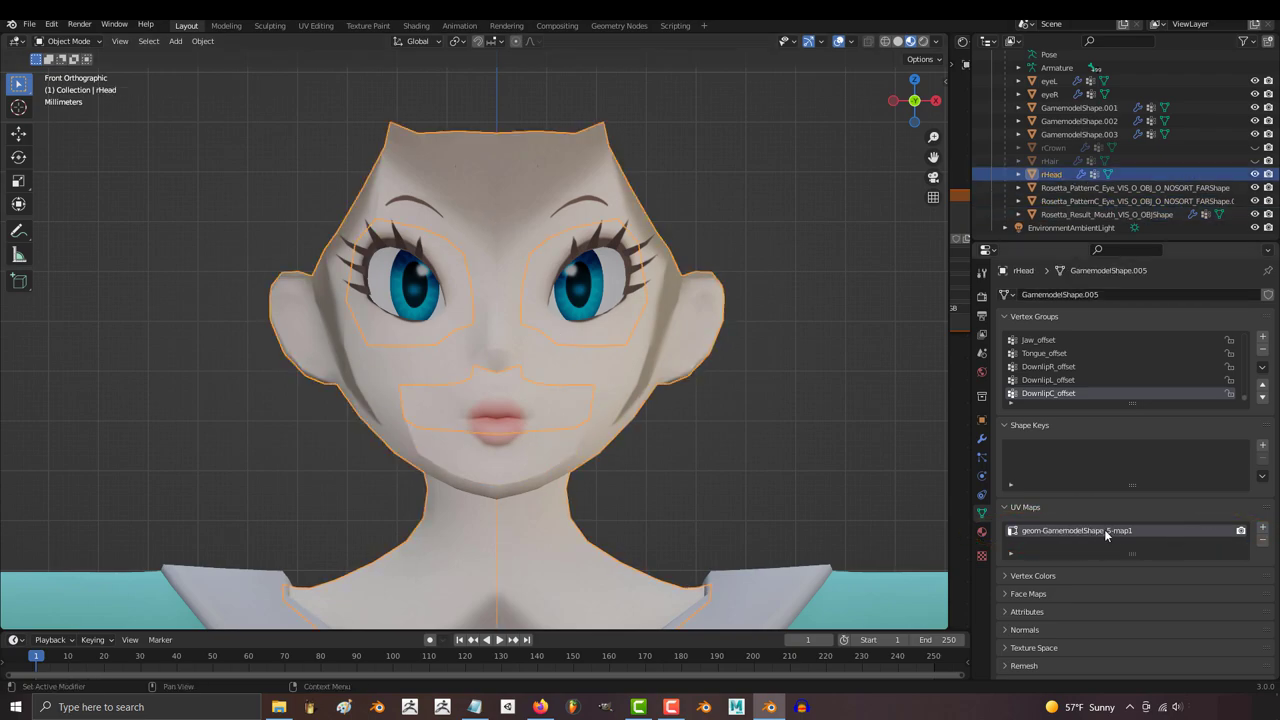
{"action": "left_click", "coordinate": [544, 456]}
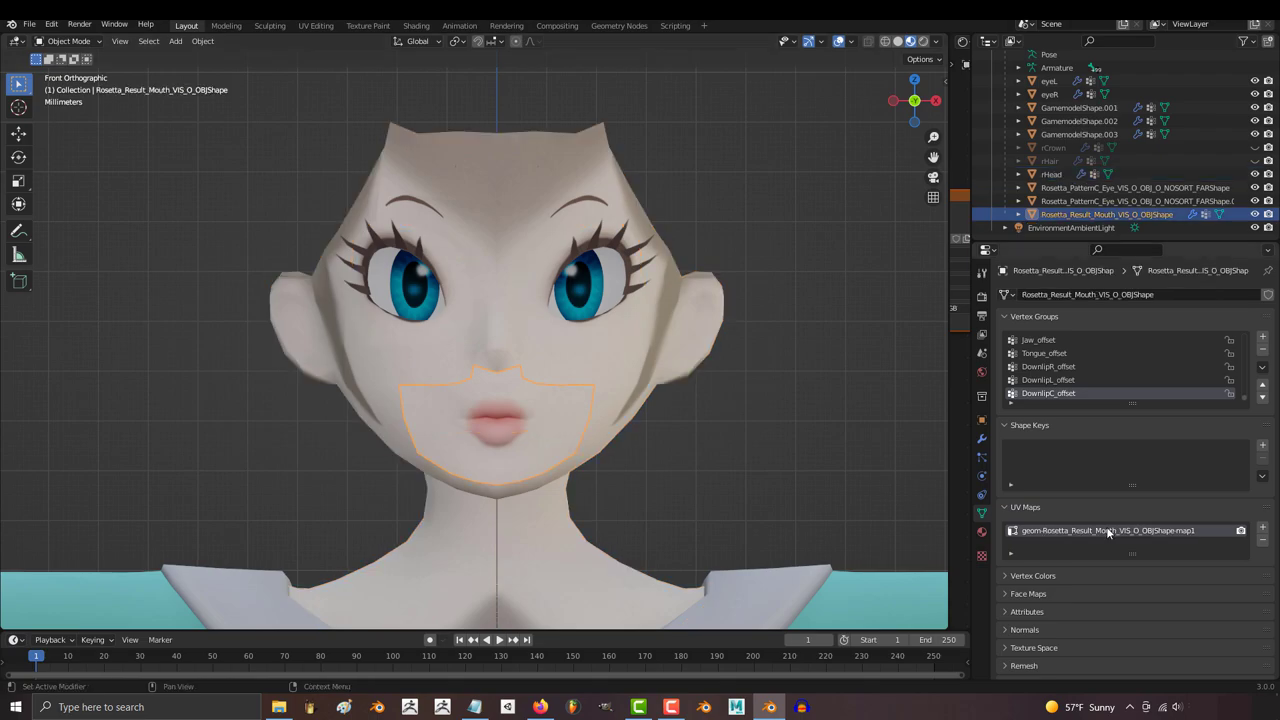
- Join the mouth-area and eye-area meshes into the rHead mesh, keeping rHead as the active object
{"action": "left_click", "coordinate": [601, 328]}
{"action": "left_click", "coordinate": [554, 398], "text": "shift"}
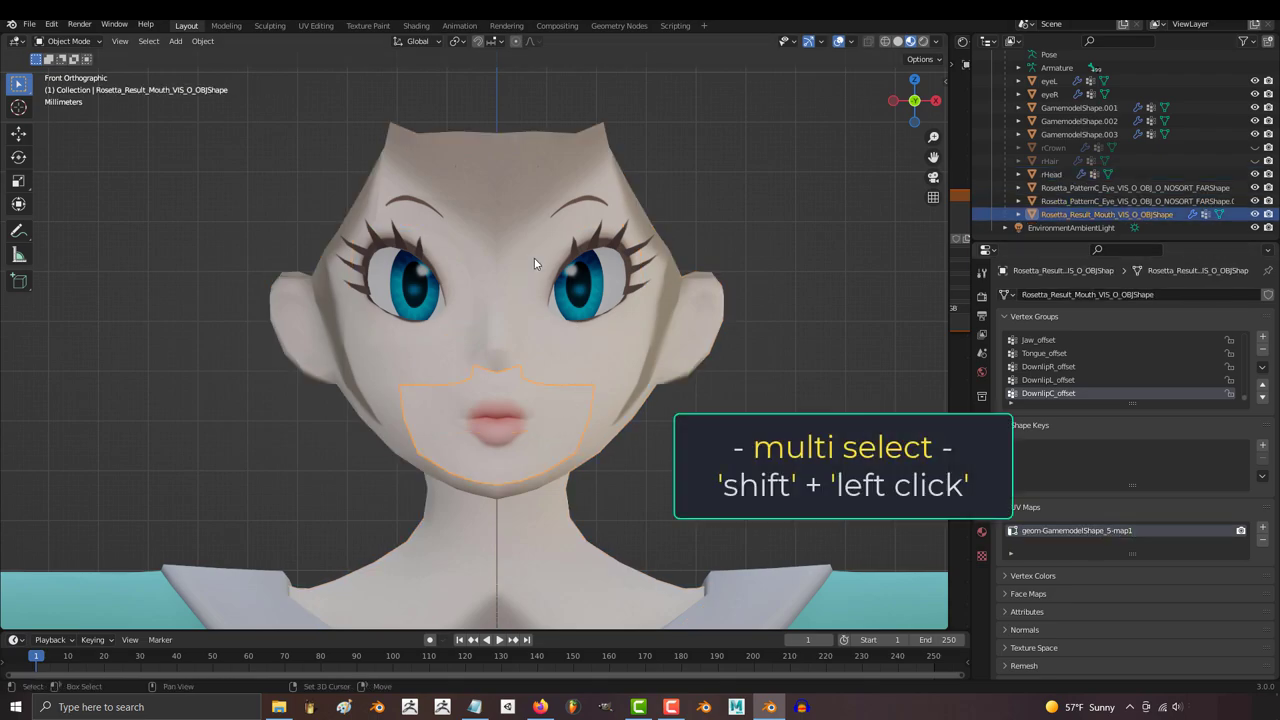
{"action": "left_click", "coordinate": [543, 266], "text": "shift"}
{"action": "left_click", "coordinate": [616, 386], "text": "shift"}
{"action": "right_click", "coordinate": [617, 381]}
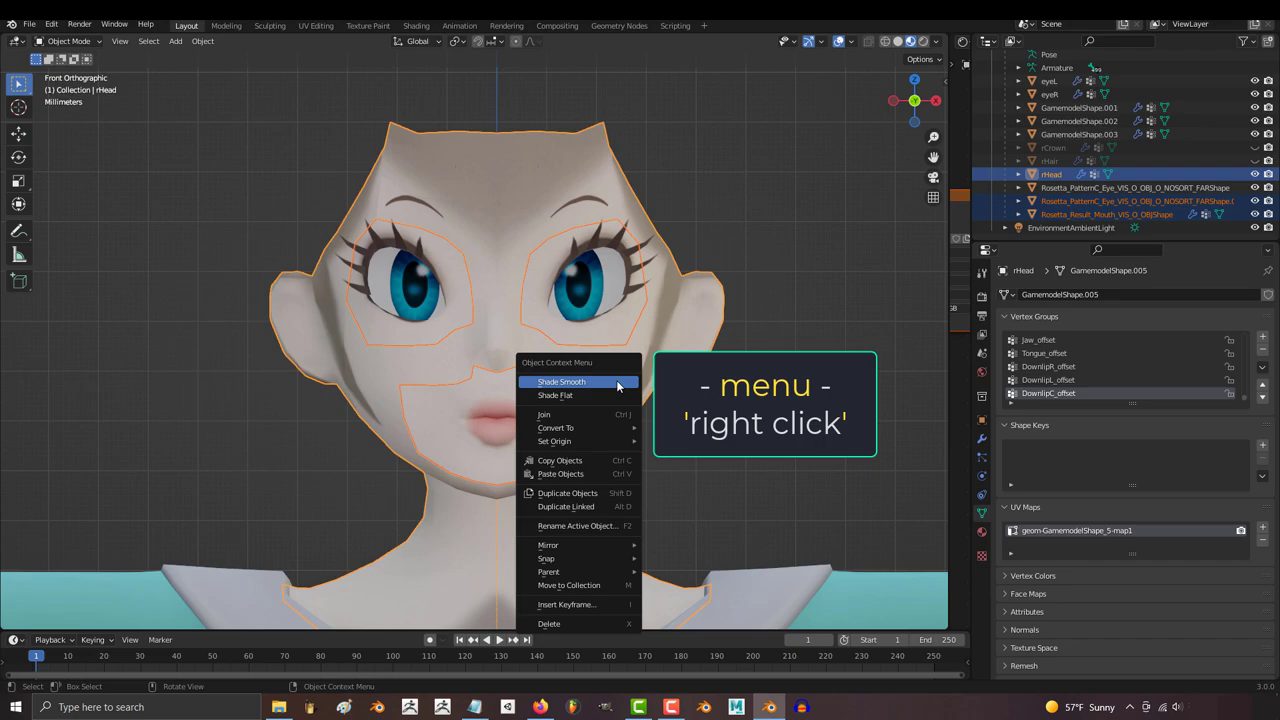
{"action": "left_click", "coordinate": [611, 413]}
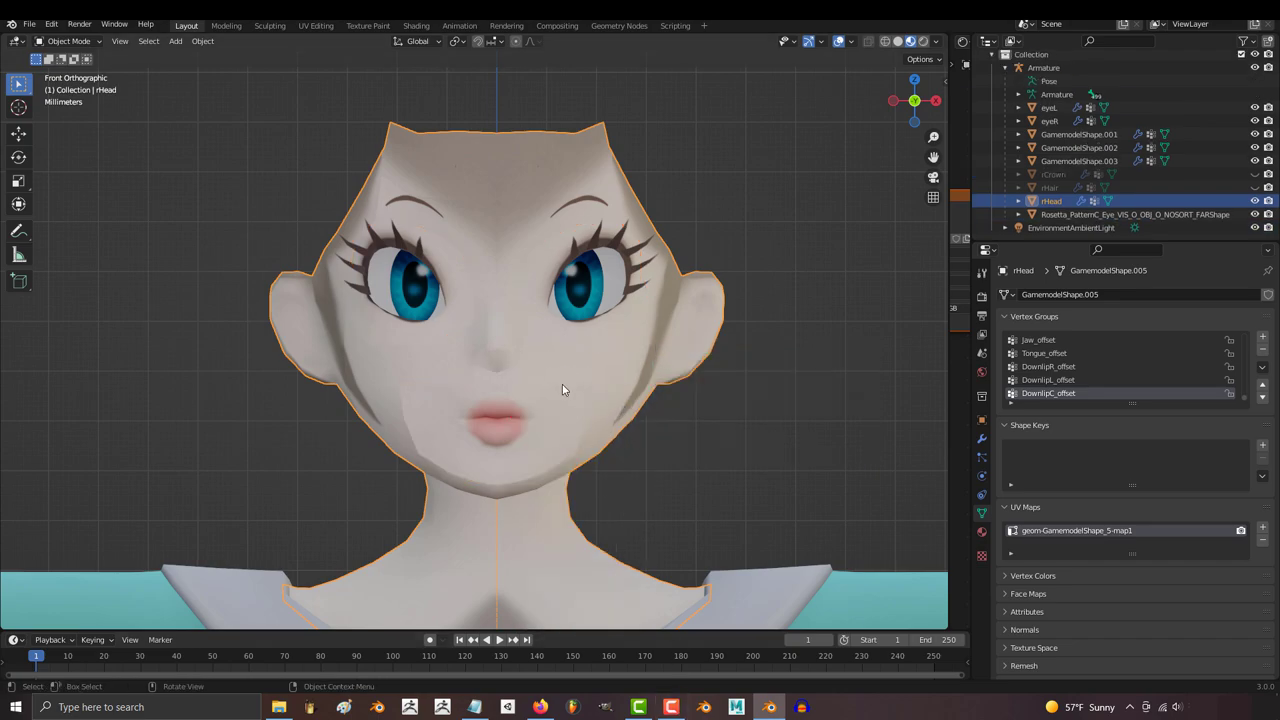
- Try moving a single cheek vertex along the mouth-area seam of the rHead mesh to test whether the parts are connected
{"action": "key", "text": "Tab"}
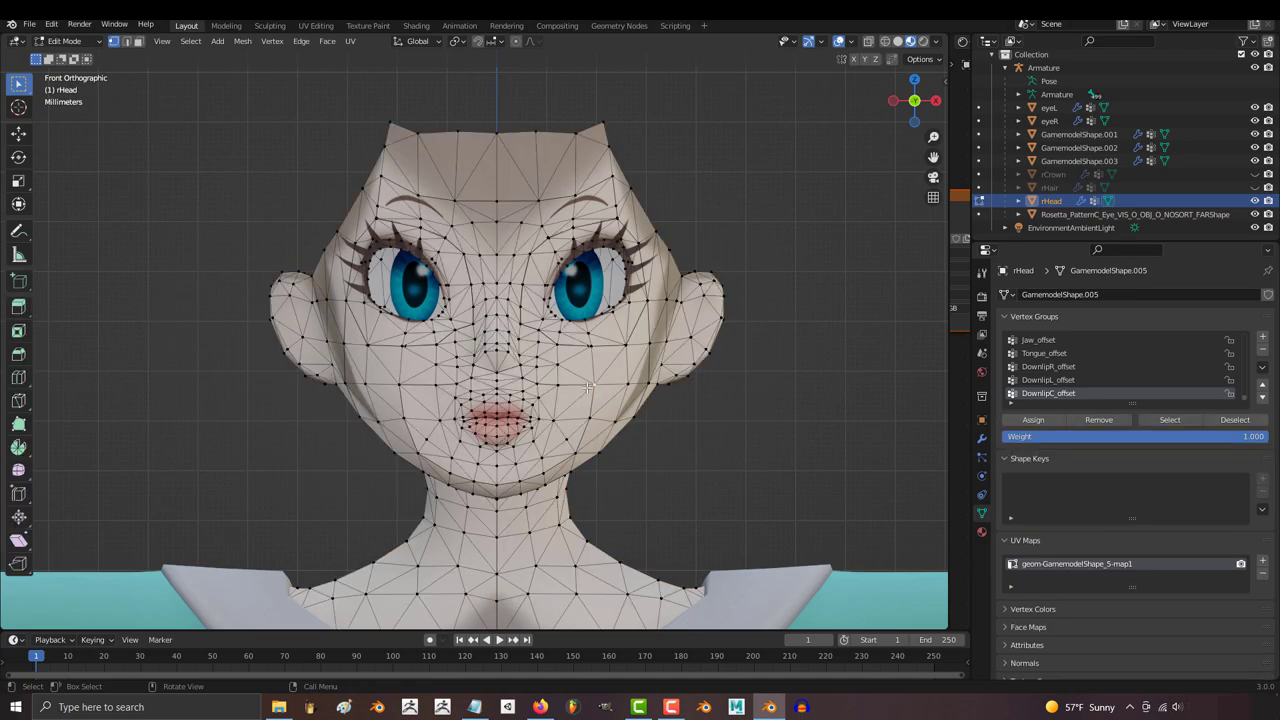
{"action": "left_click", "coordinate": [401, 387]}
{"action": "key", "text": "g"}
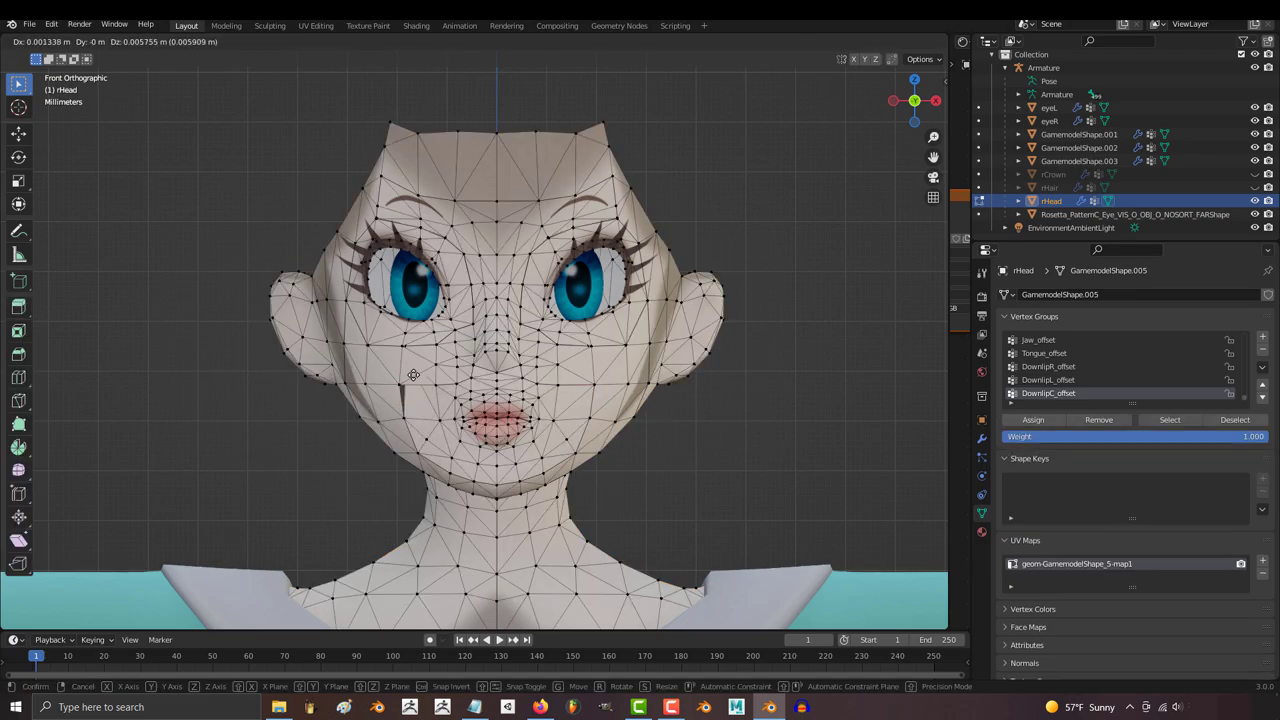
{"action": "left_click", "coordinate": [410, 388]}
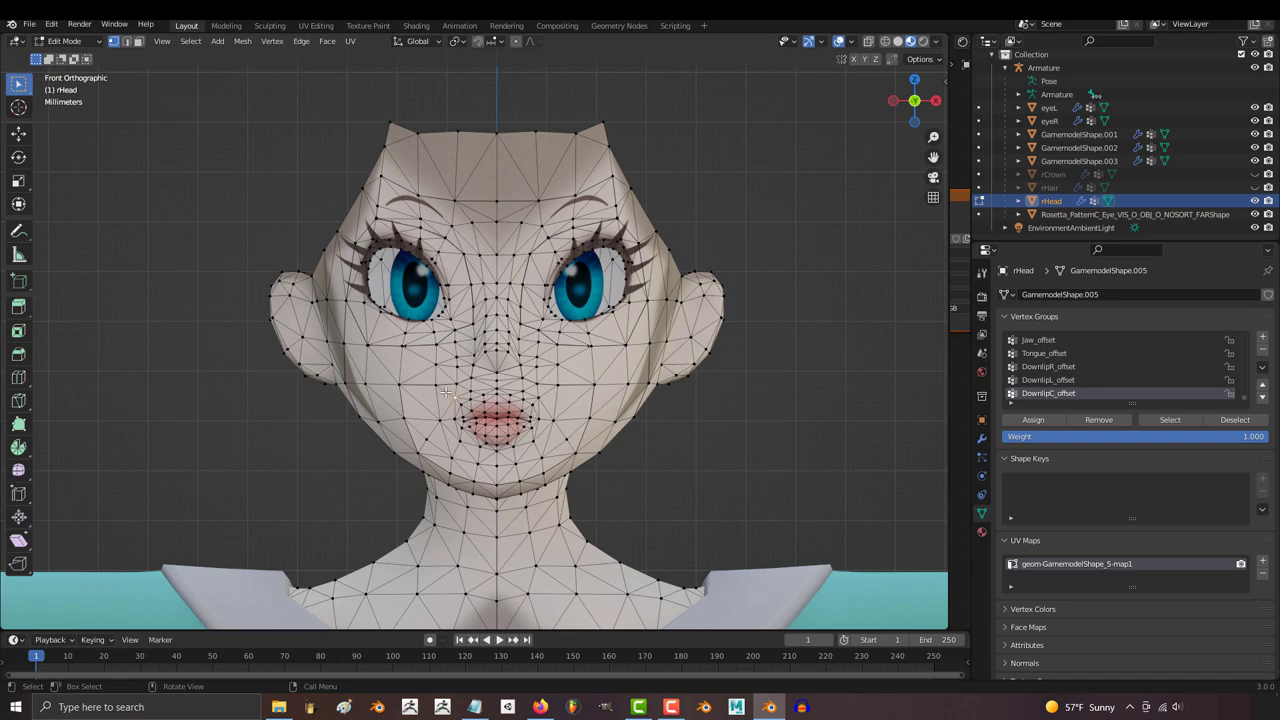
- Select all vertices of the rHead mesh, merge them by distance and open the merge settings
{"action": "scroll", "coordinate": [446, 392], "scroll_direction": "down", "scroll_amount": 3}
{"action": "key", "text": "alt+z"}
{"action": "key", "text": "KP_5"}
{"action": "key", "text": "a"}
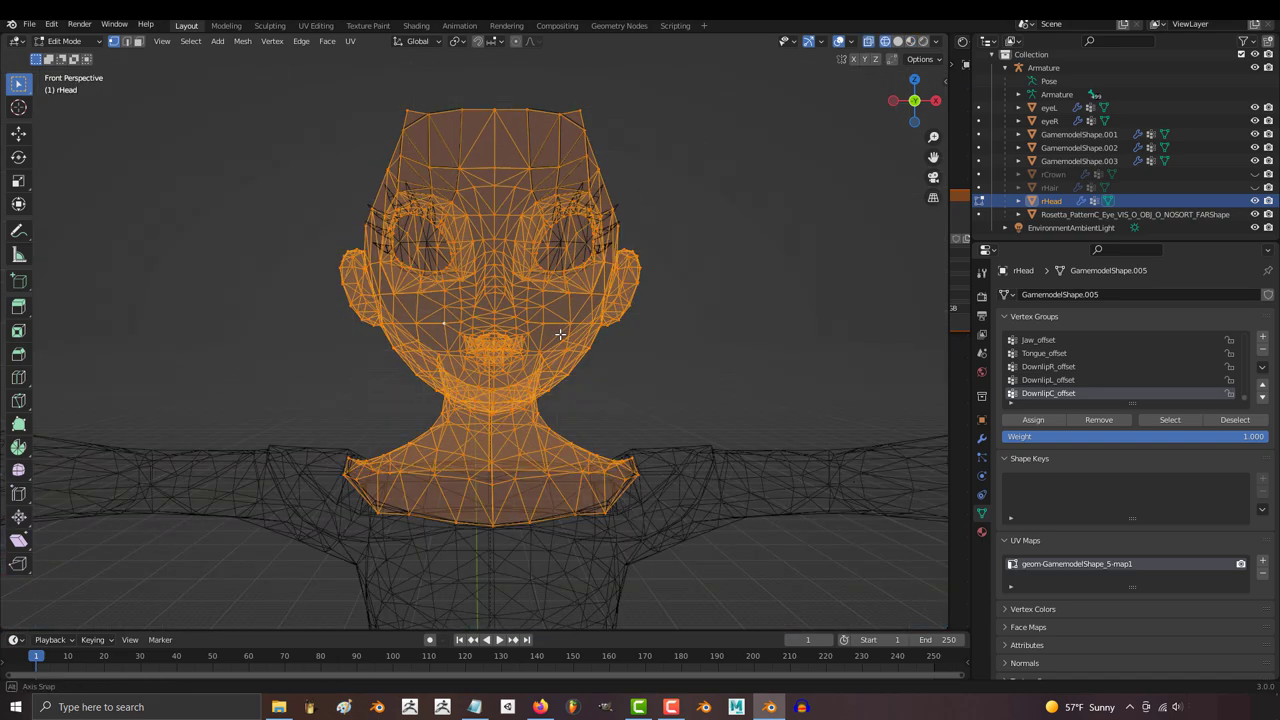
{"action": "middle_click_drag", "start_coordinate": [560, 335], "coordinate": [572, 431]}
{"action": "right_click", "coordinate": [572, 431]}
{"action": "mouse_move", "coordinate": [585, 405]}
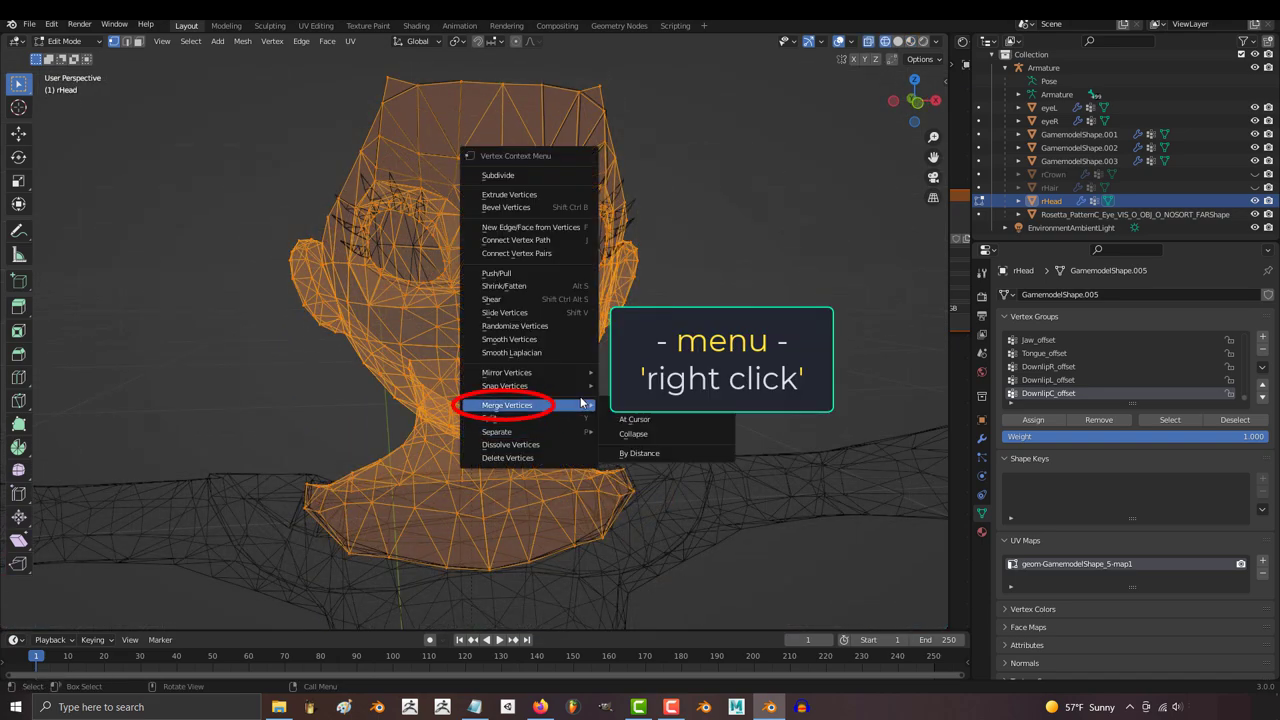
{"action": "left_click", "coordinate": [660, 457]}
{"action": "left_click", "coordinate": [51, 618]}
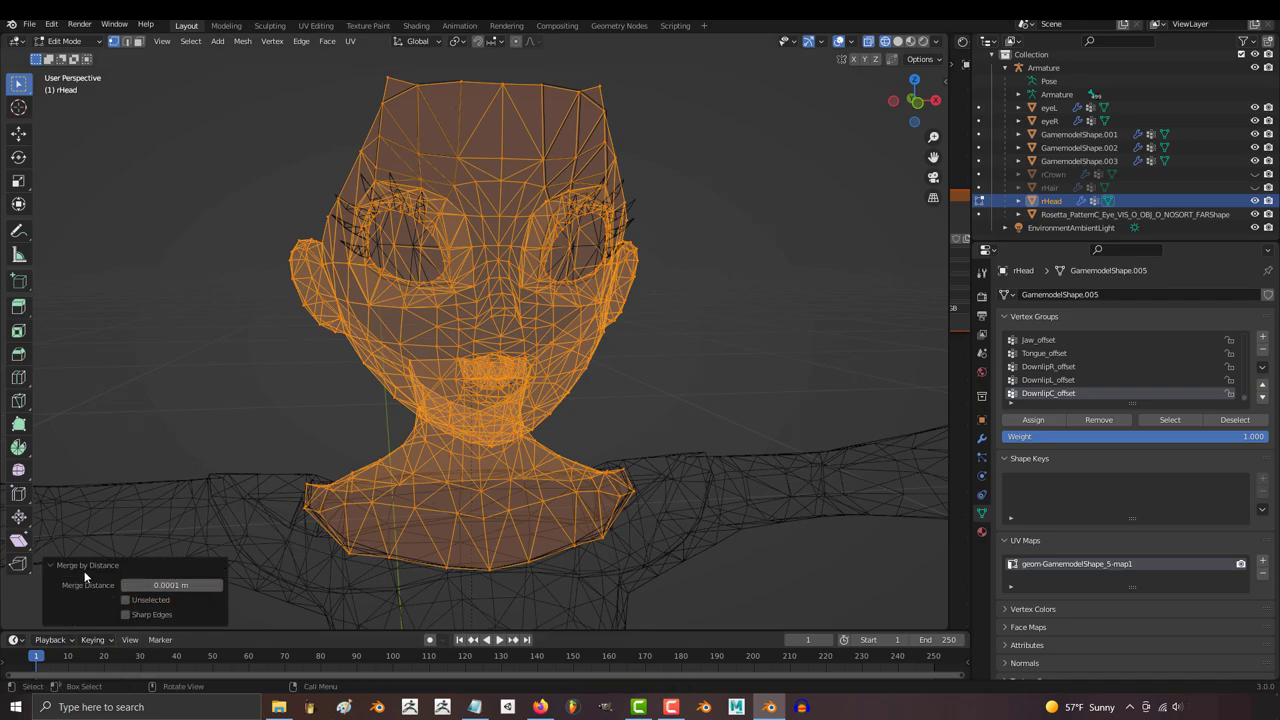
- Inspect the merged head from the front in Material Preview shading, both with and without its editable mesh shown
{"action": "key", "text": "Tab"}
{"action": "middle_click_drag", "start_coordinate": [642, 402], "coordinate": [560, 380]}
{"action": "key", "text": "KP_1"}
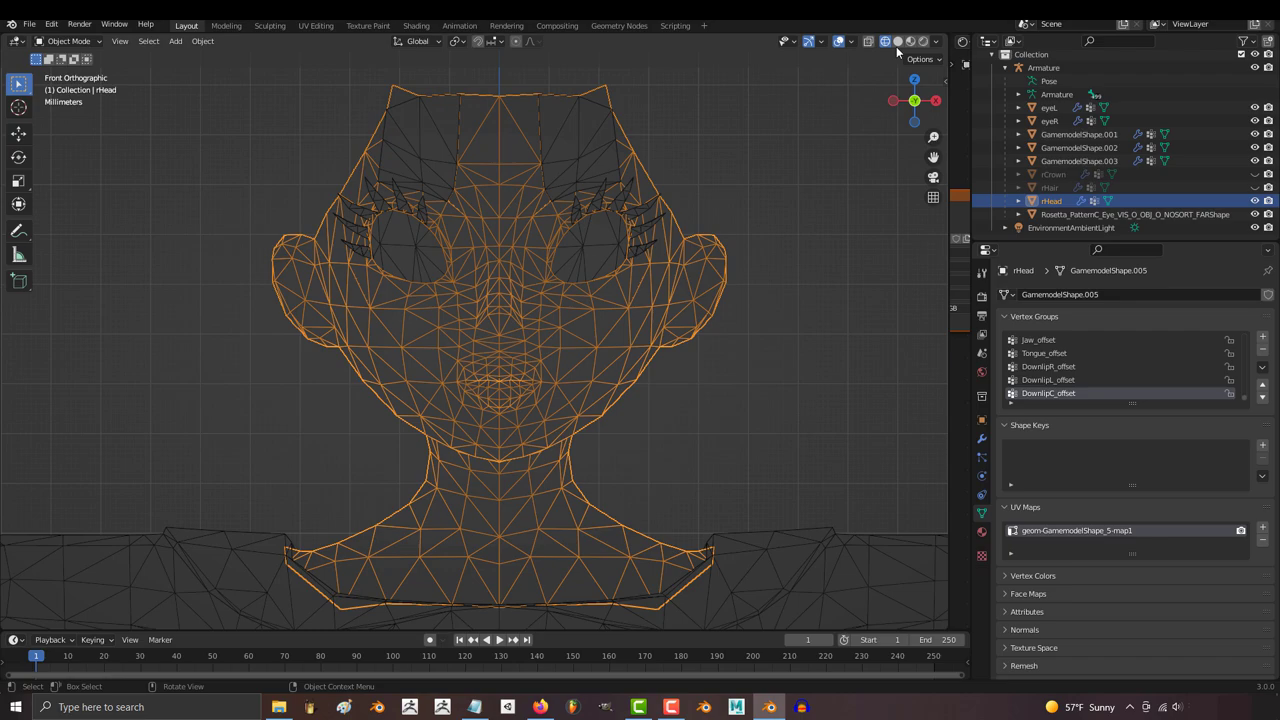
{"action": "left_click", "coordinate": [910, 42]}
{"action": "middle_click_drag", "start_coordinate": [733, 405], "coordinate": [751, 424], "text": "shift"}
{"action": "key", "text": "Tab"}
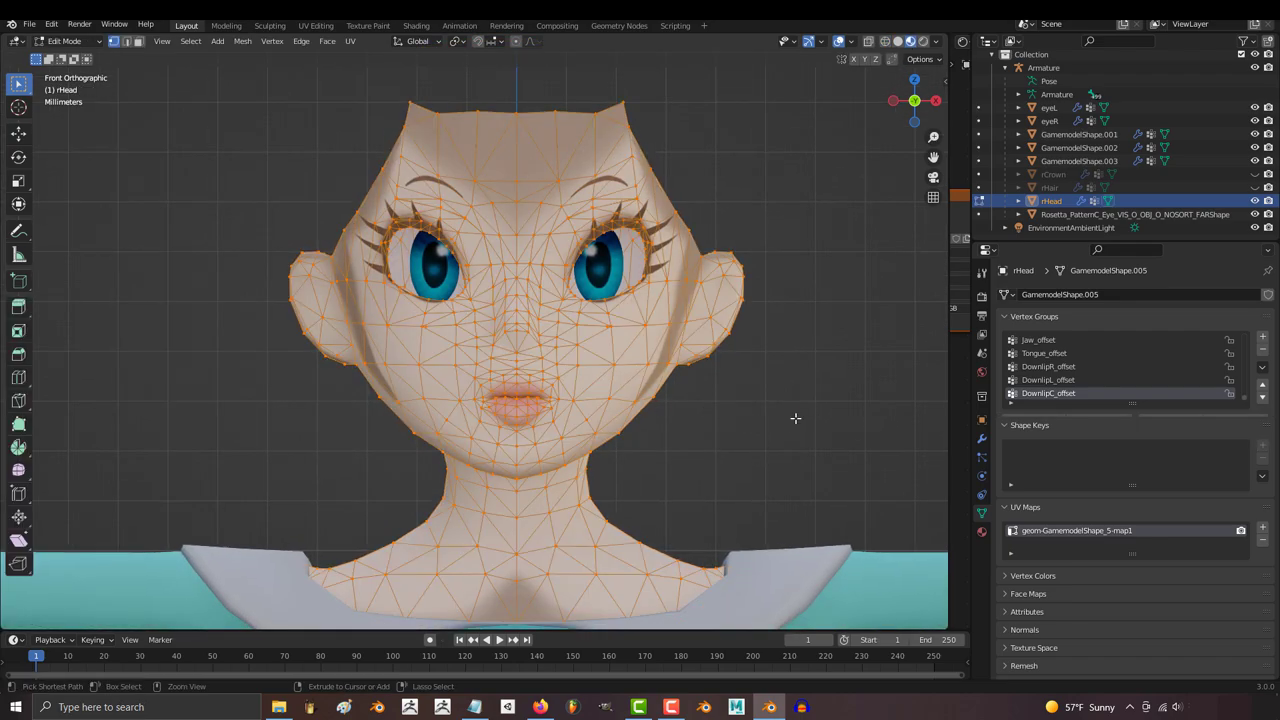
{"action": "key", "text": "Tab"}
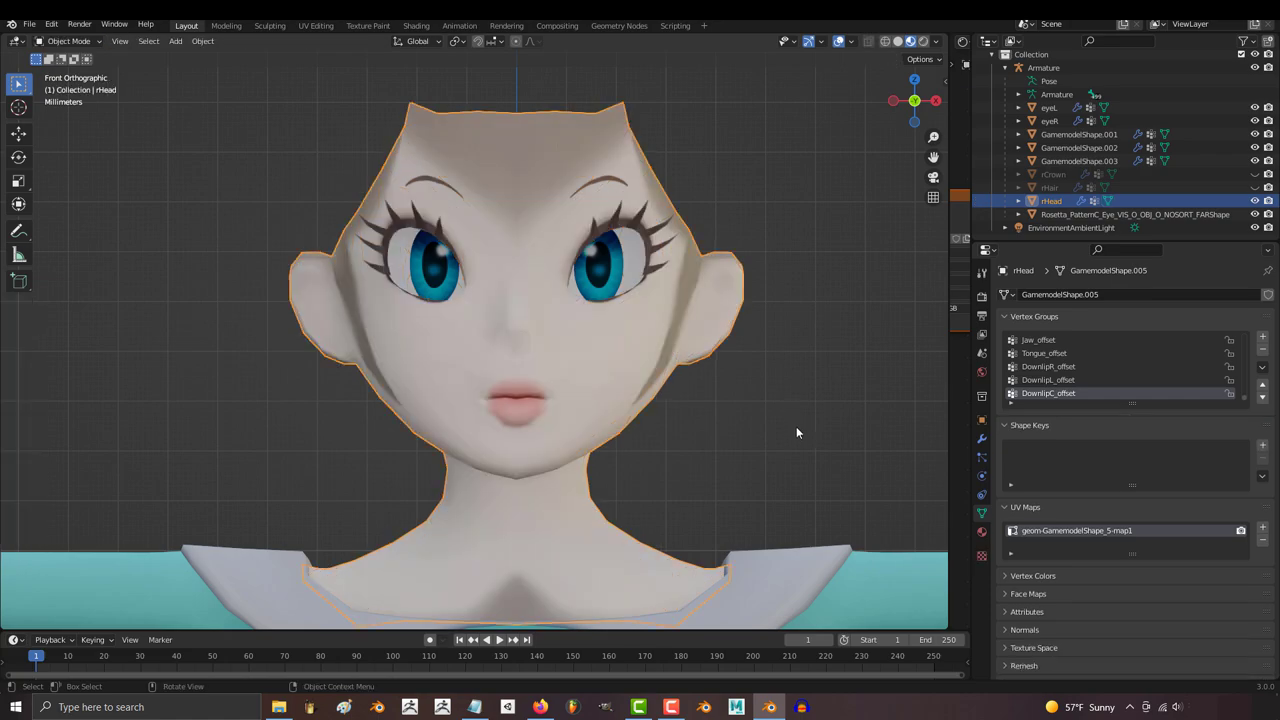
- Set the viewport to Solid shading and examine the head's surface for shading seams
{"action": "scroll", "coordinate": [775, 426], "scroll_direction": "down", "scroll_amount": 2}
{"action": "middle_click_drag", "start_coordinate": [685, 439], "coordinate": [710, 422], "text": "shift"}
{"action": "left_click", "coordinate": [897, 41]}
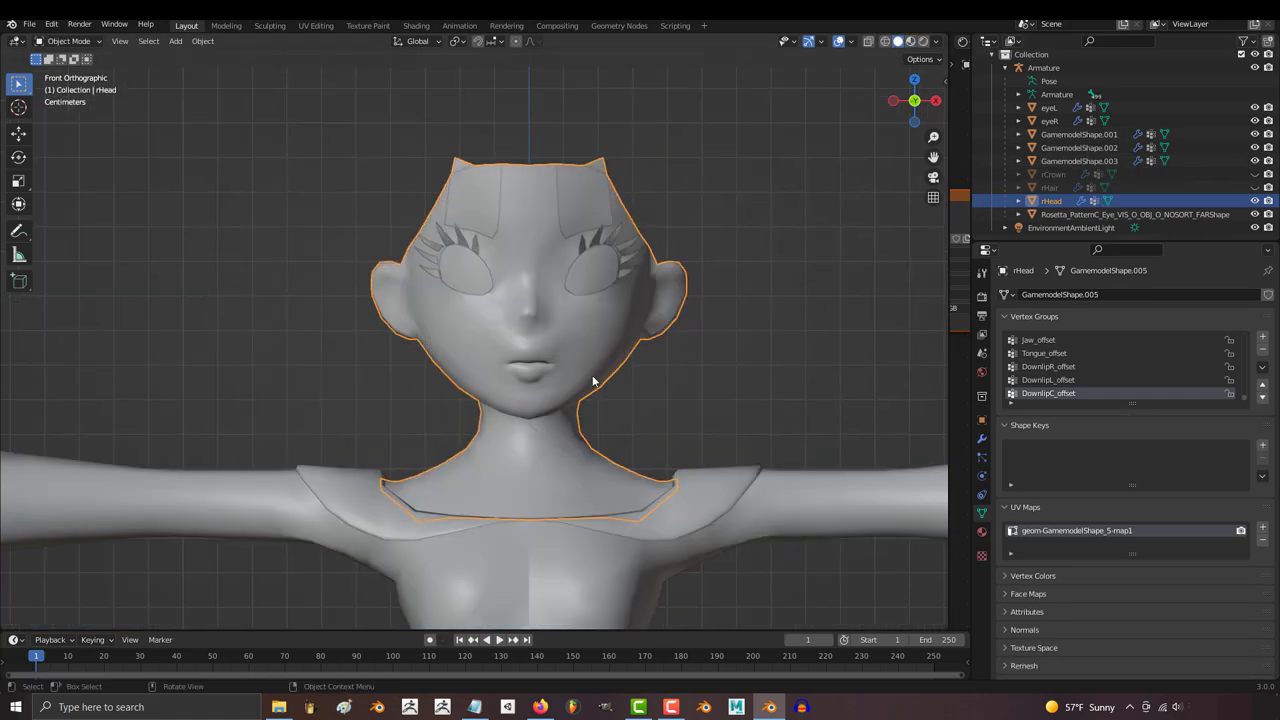
{"action": "middle_click_drag", "start_coordinate": [592, 381], "coordinate": [542, 378]}
{"action": "key", "text": "KP_1"}
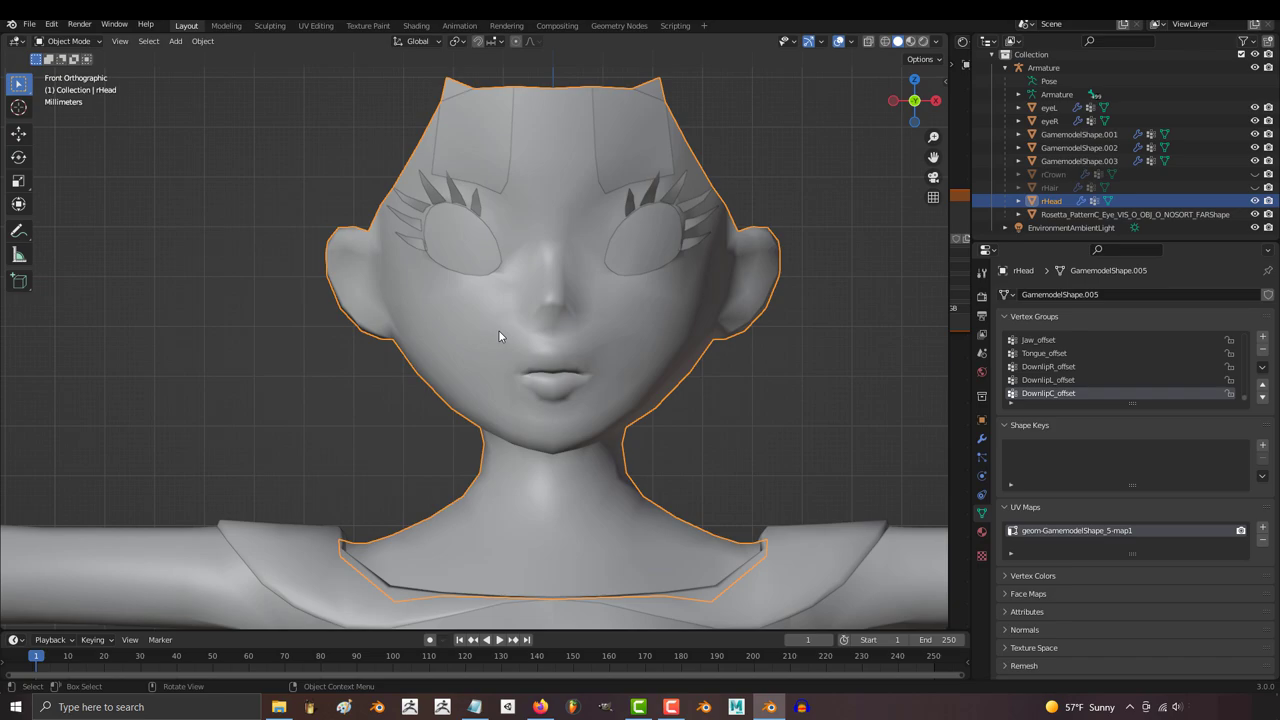
{"action": "middle_click_drag", "start_coordinate": [668, 400], "coordinate": [617, 405], "text": "shift"}
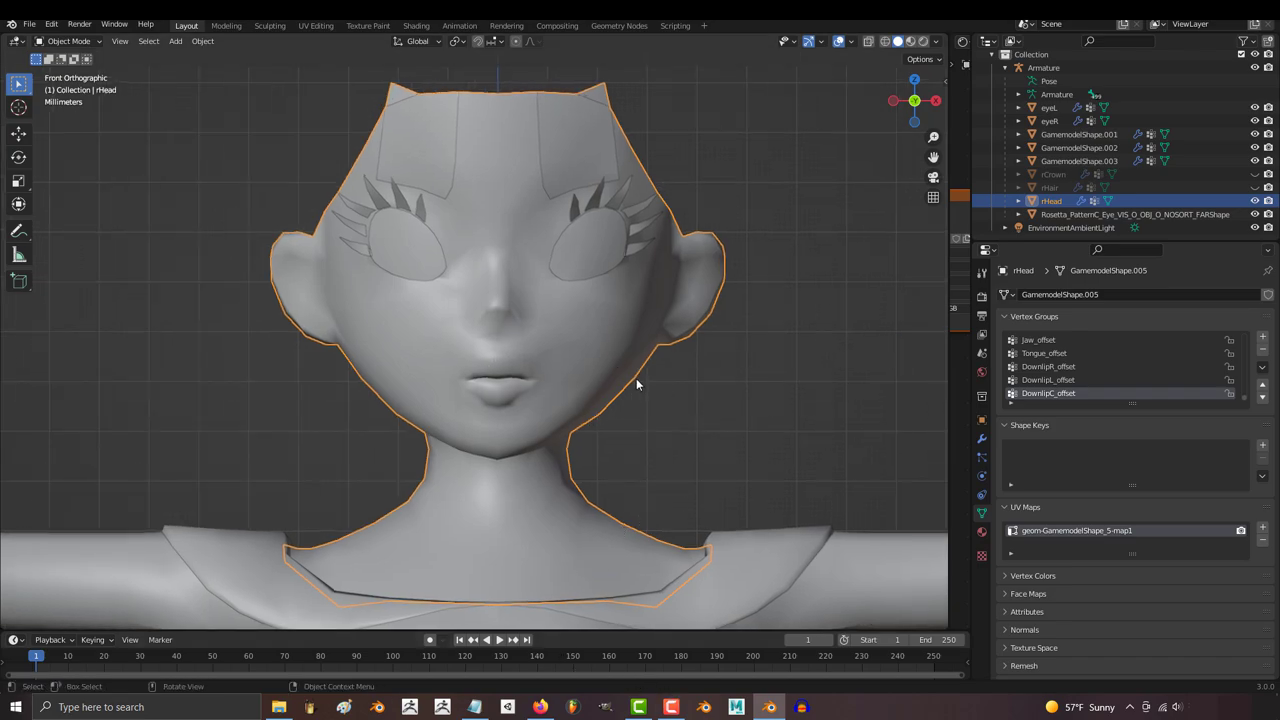
- Select all linked faces of the rHead mesh in Edit Mode and reset their normal vectors
{"action": "key", "text": "Tab"}
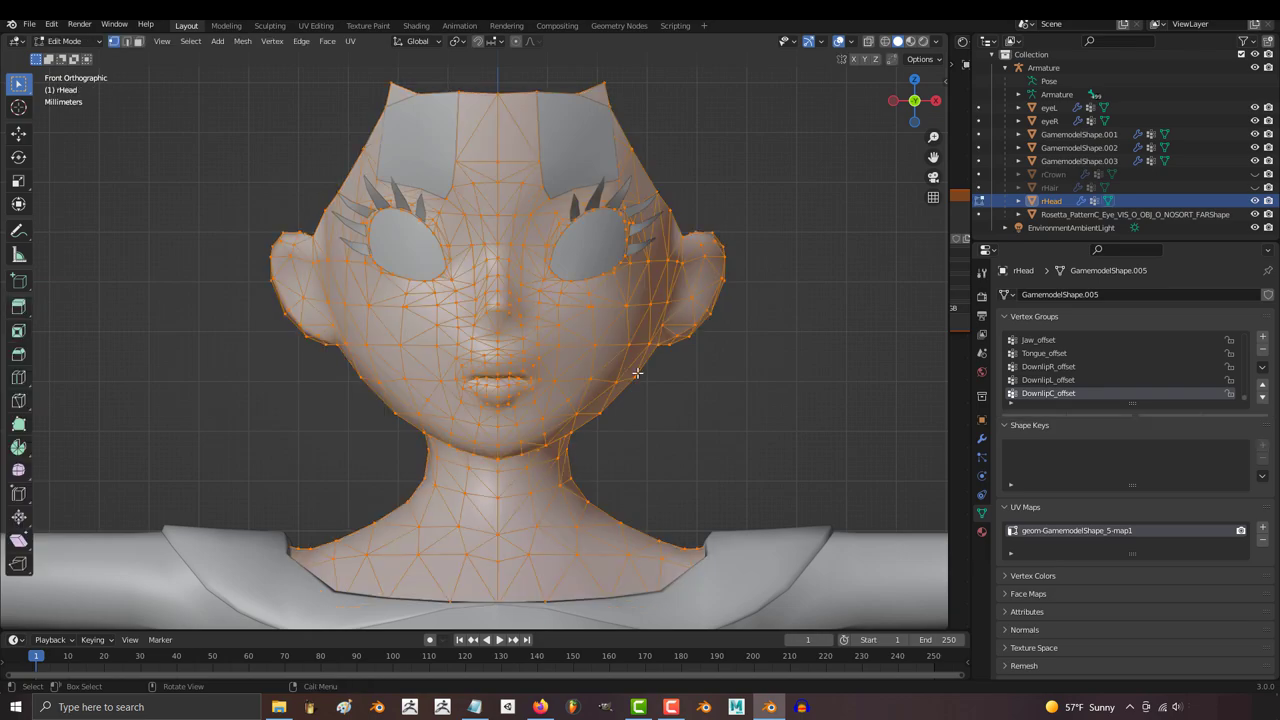
{"action": "key", "text": "alt+a"}
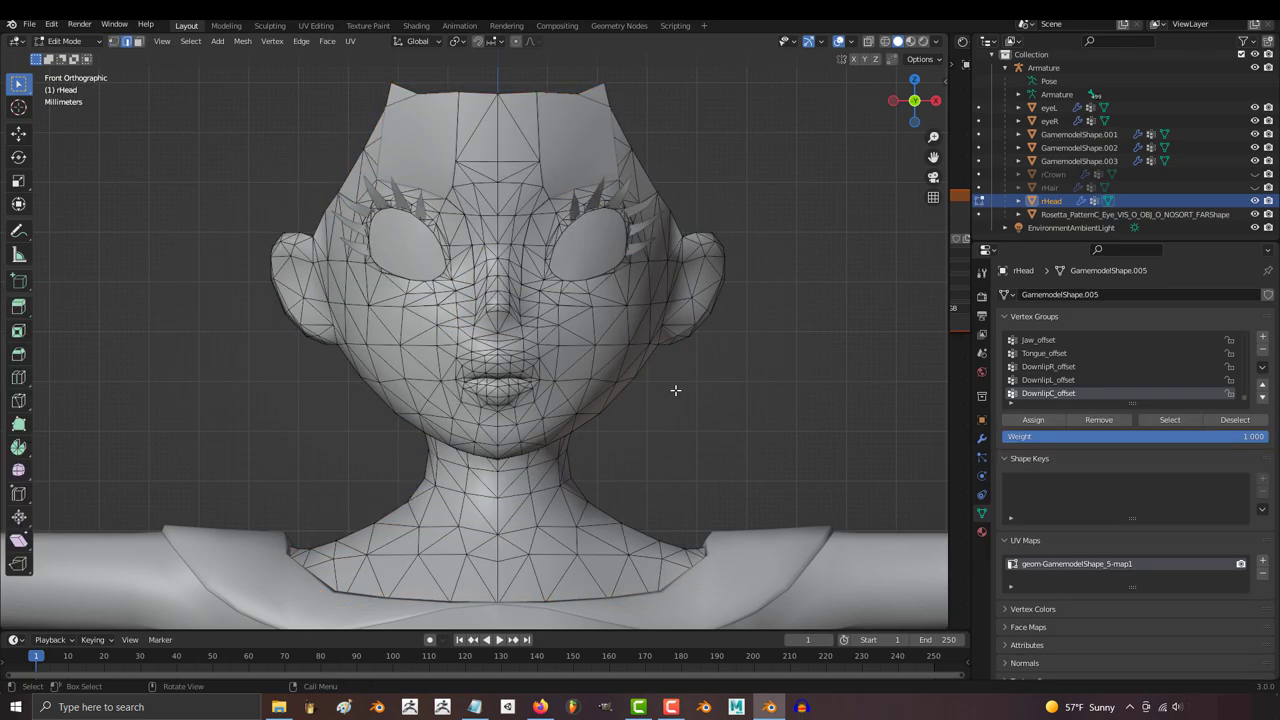
{"action": "key", "text": "l"}
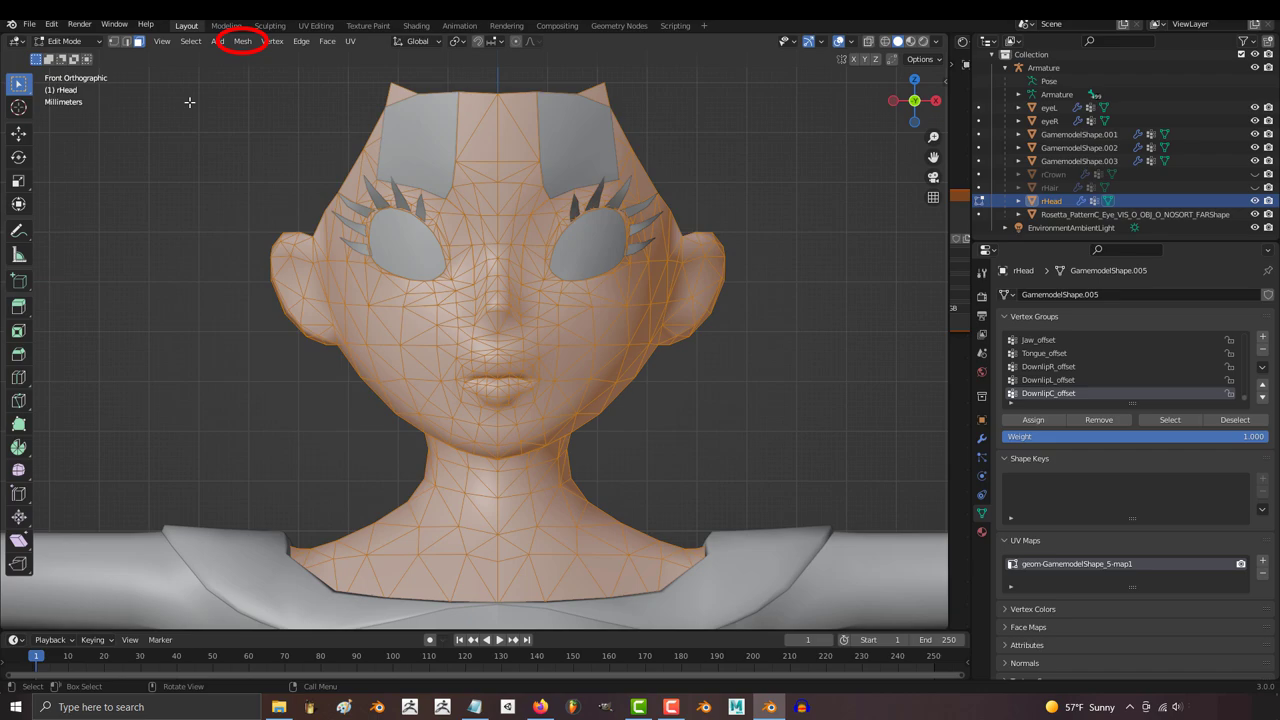
{"action": "left_click", "coordinate": [242, 40]}
{"action": "mouse_move", "coordinate": [312, 262]}
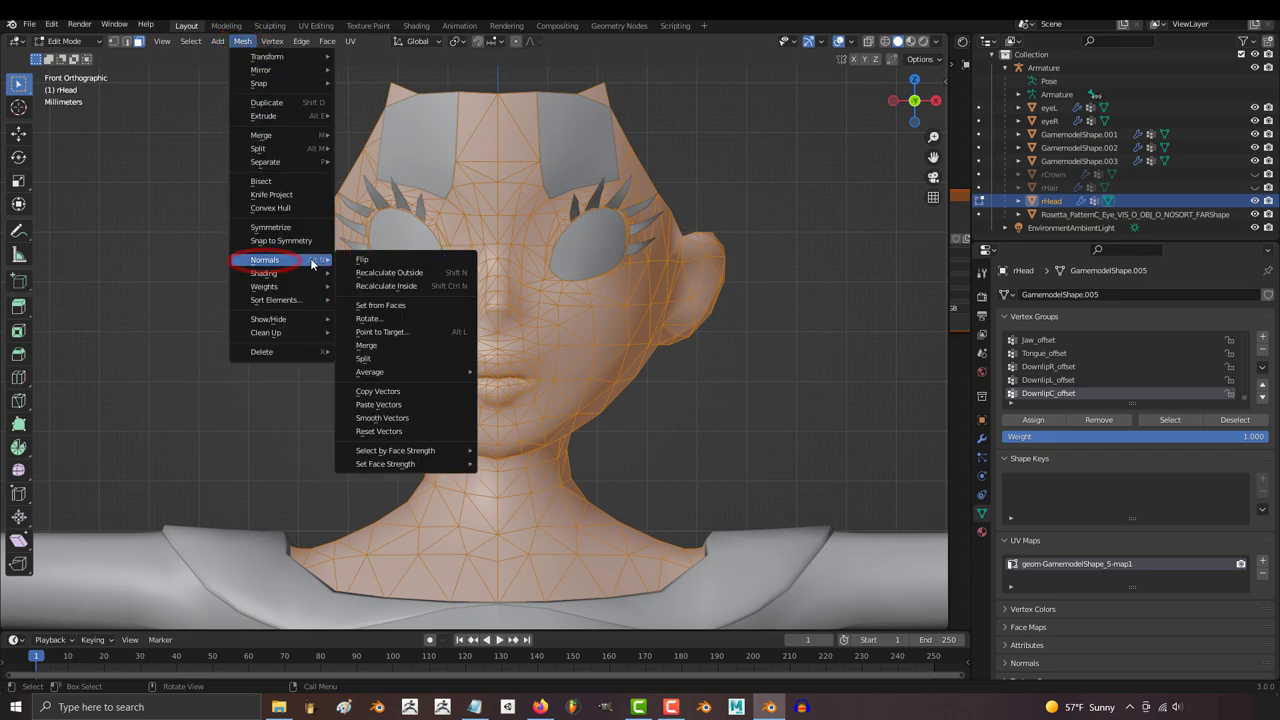
{"action": "left_click", "coordinate": [400, 432]}
- Clear the sharp marking from all selected edges of the rHead mesh
{"action": "scroll", "coordinate": [470, 440], "scroll_direction": "up", "scroll_amount": 3}
{"action": "scroll", "coordinate": [592, 455], "scroll_direction": "down", "scroll_amount": 4}
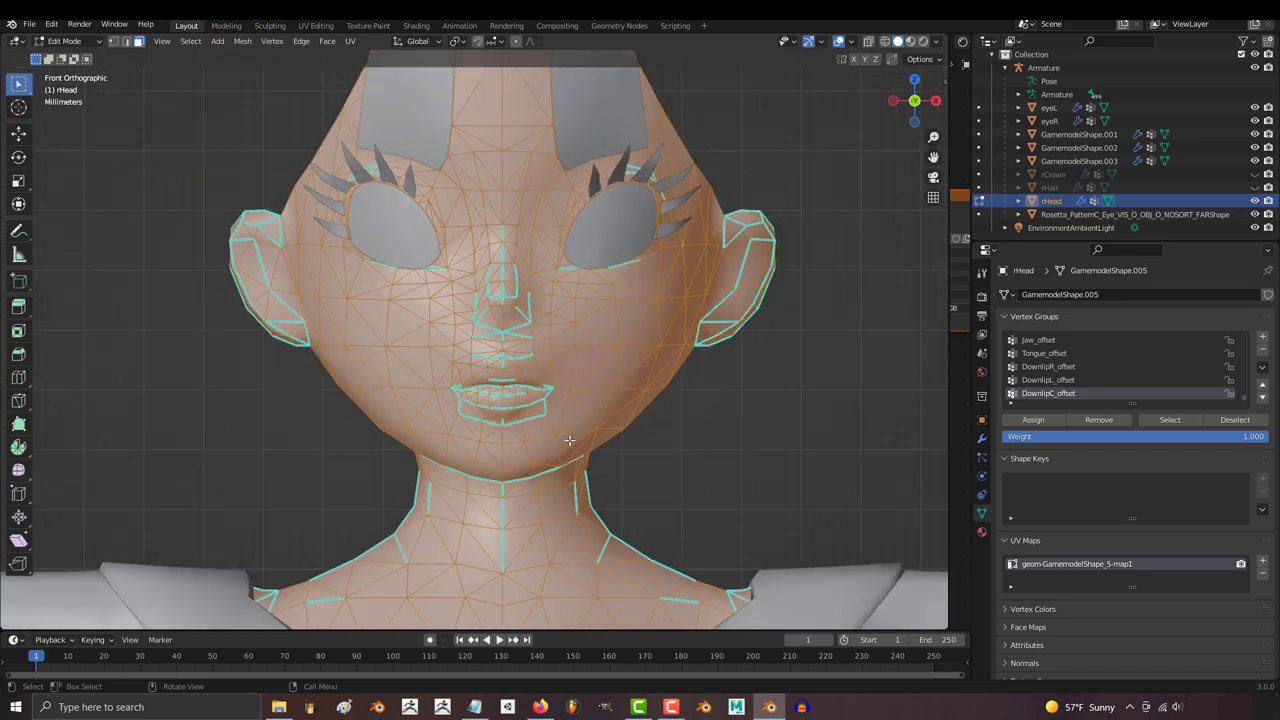
{"action": "right_click", "coordinate": [549, 405]}
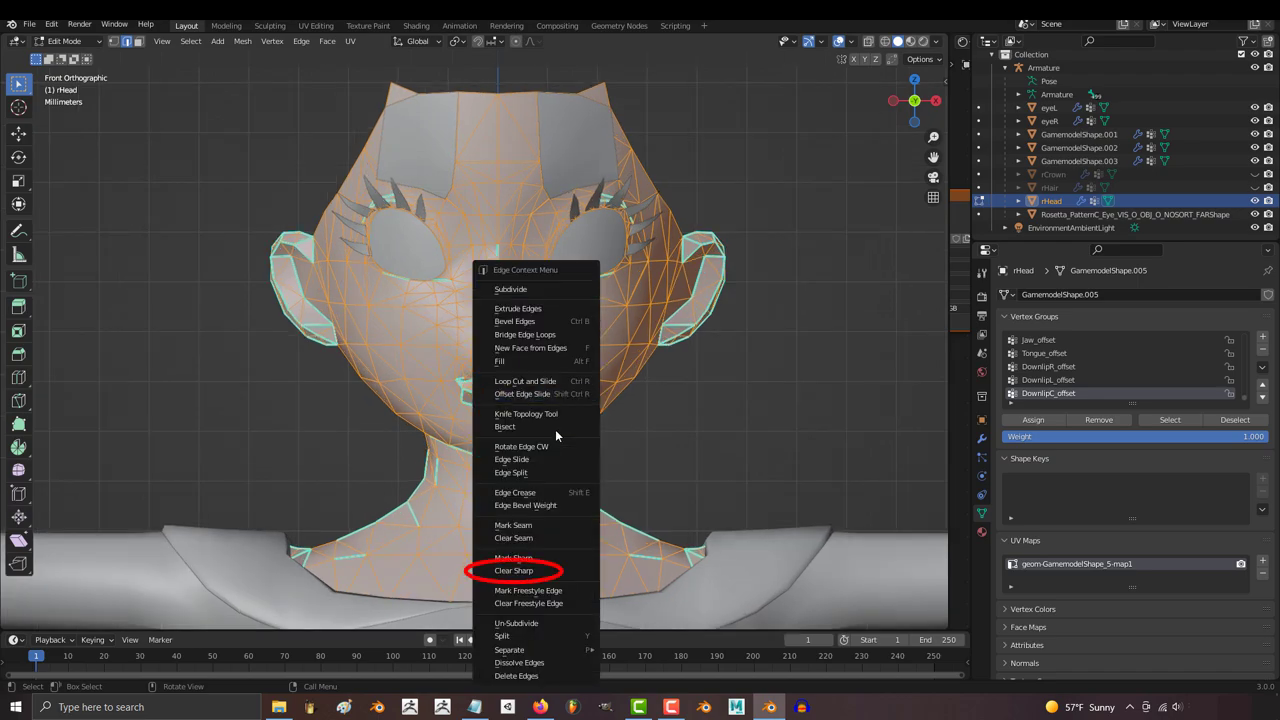
{"action": "left_click", "coordinate": [555, 572]}
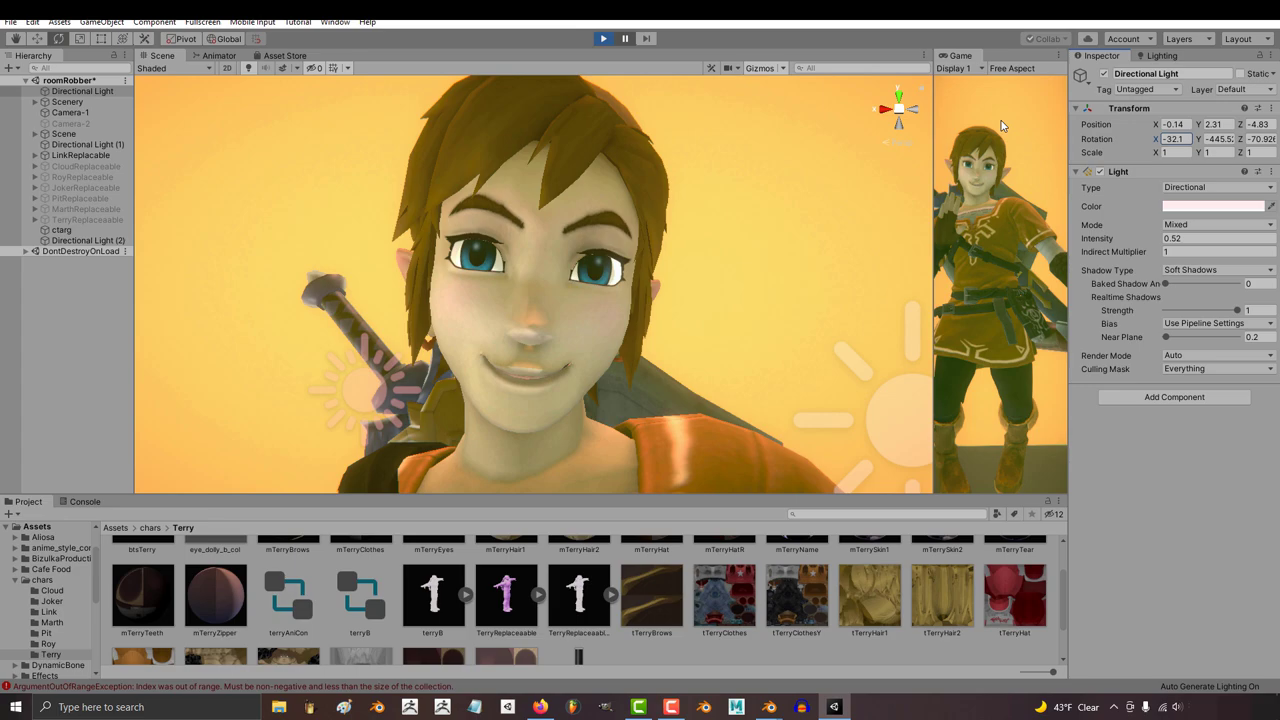
- Switch to the Unity scene and vary the Directional Light's X rotation to examine the shading on the character's face
{"action": "left_click_drag", "start_coordinate": [1003, 125], "coordinate": [752, 101]}
{"action": "left_click_drag", "start_coordinate": [641, 92], "coordinate": [532, 52]}
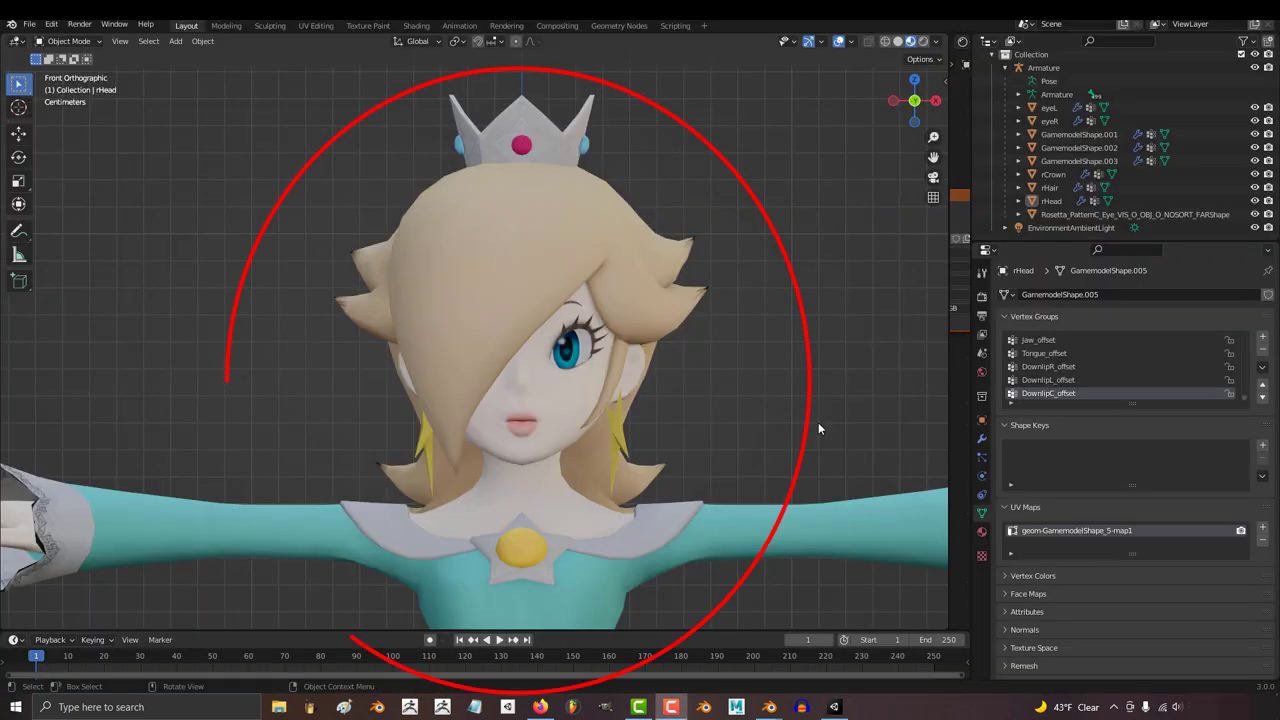
- Scrub through the rigged elf-eared character's timeline to preview the facial bone animation
{"action": "middle_click_drag", "start_coordinate": [808, 436], "coordinate": [437, 371]}
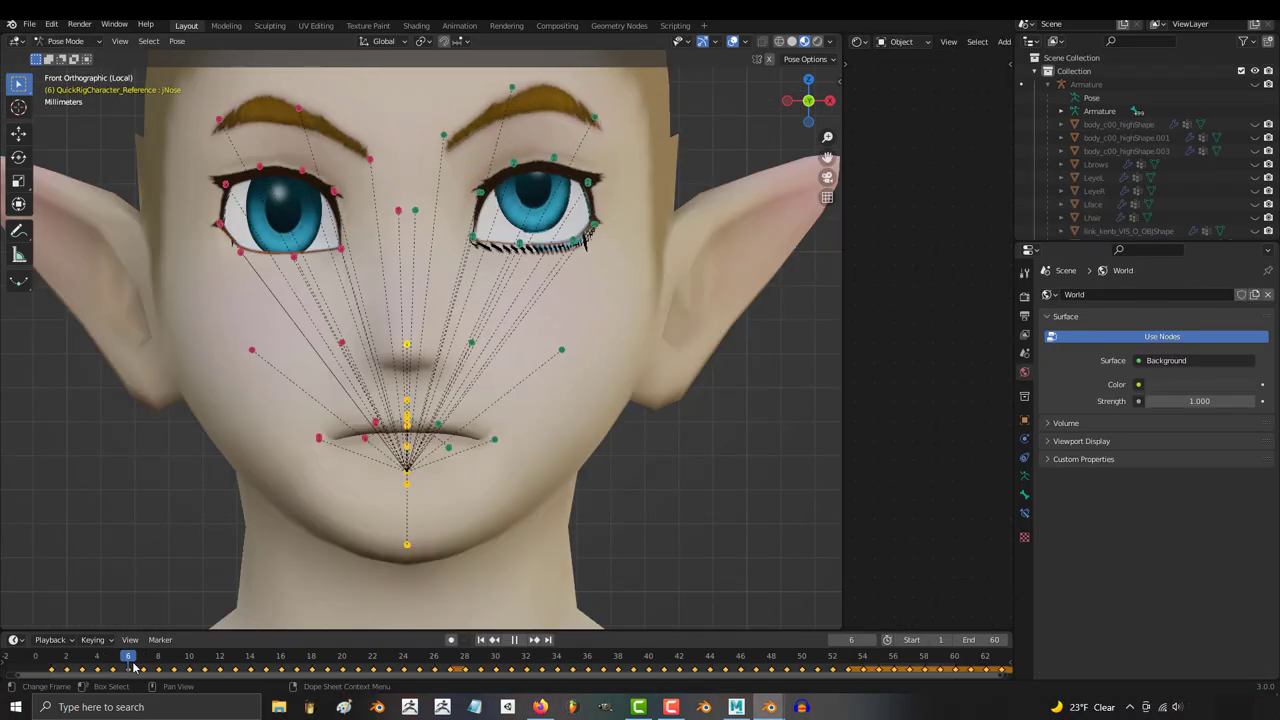
{"action": "left_click_drag", "start_coordinate": [133, 663], "coordinate": [671, 663]}
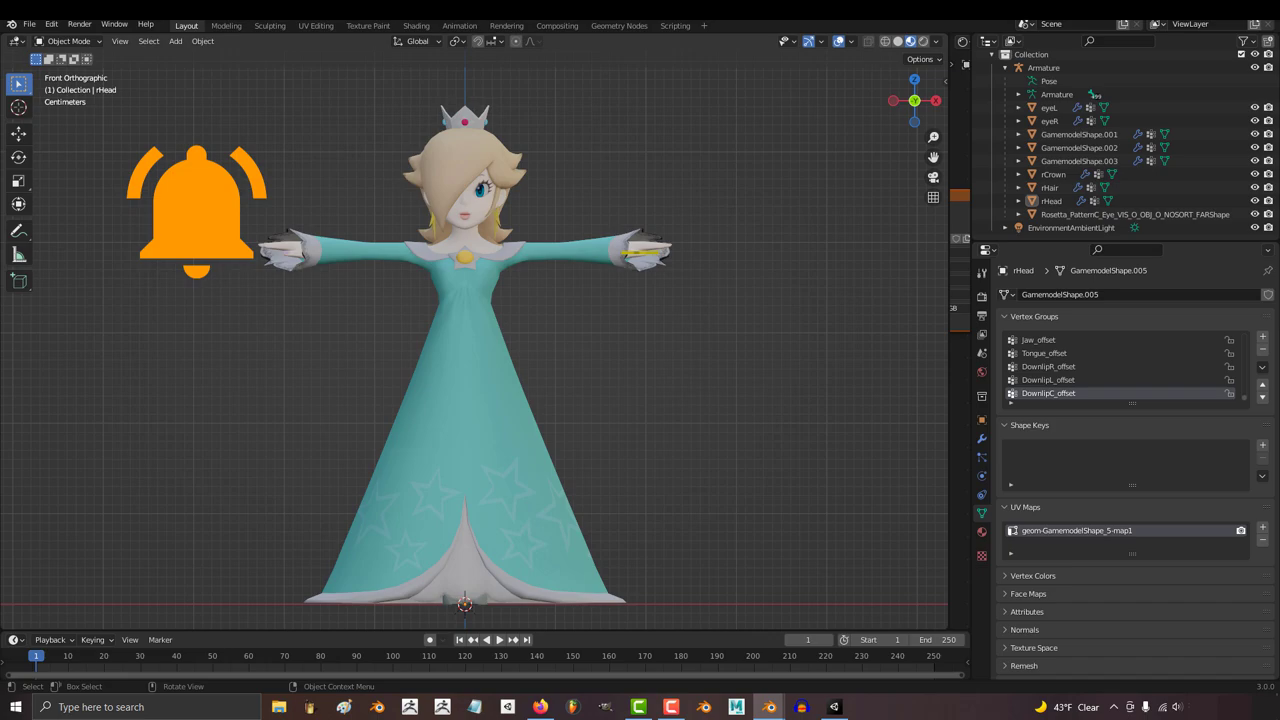